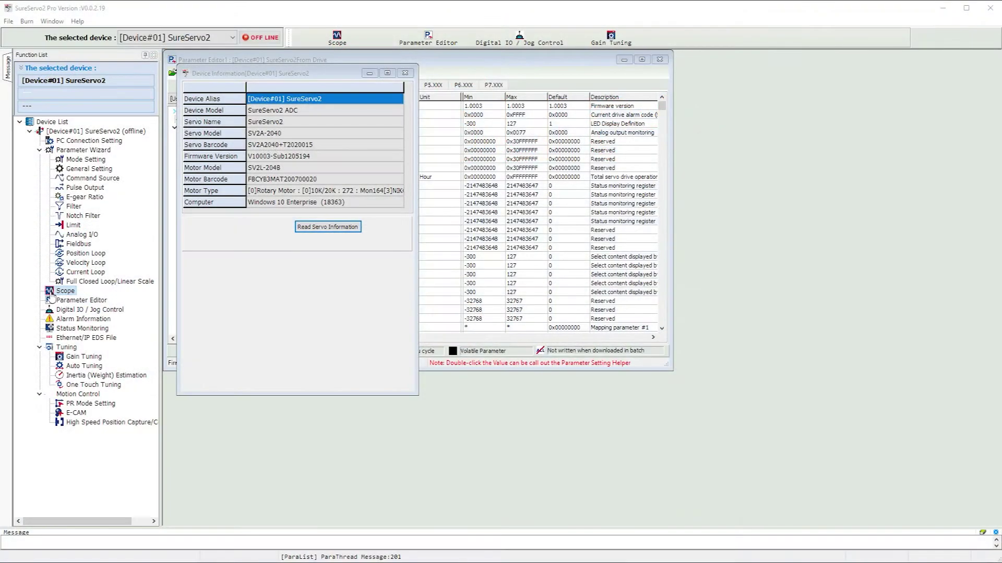
- Open the Scope with CH1 on Main encoder feedback pulse and CH2 on Feedback position [PUU]
left_click(50, 292)
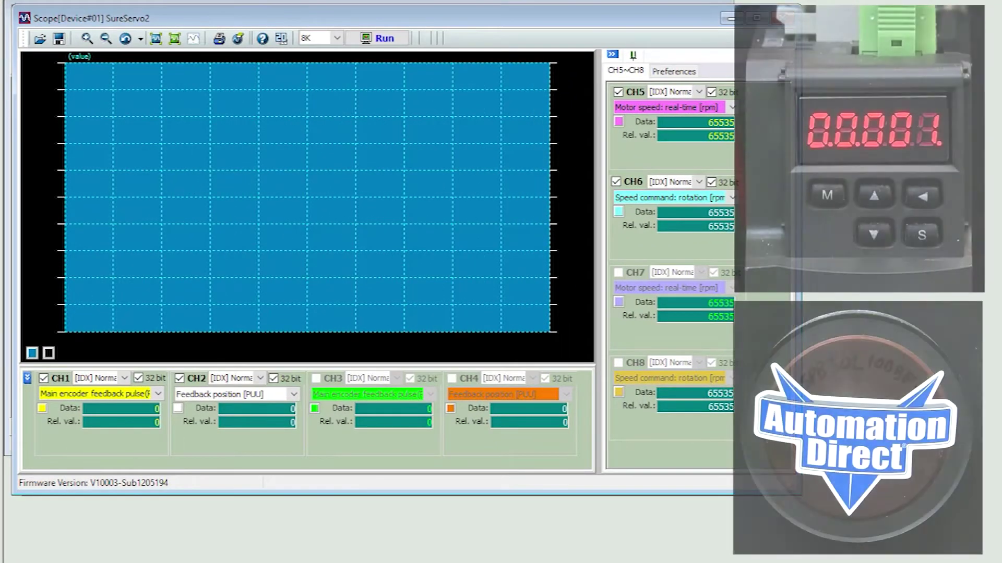
left_click(162, 397)
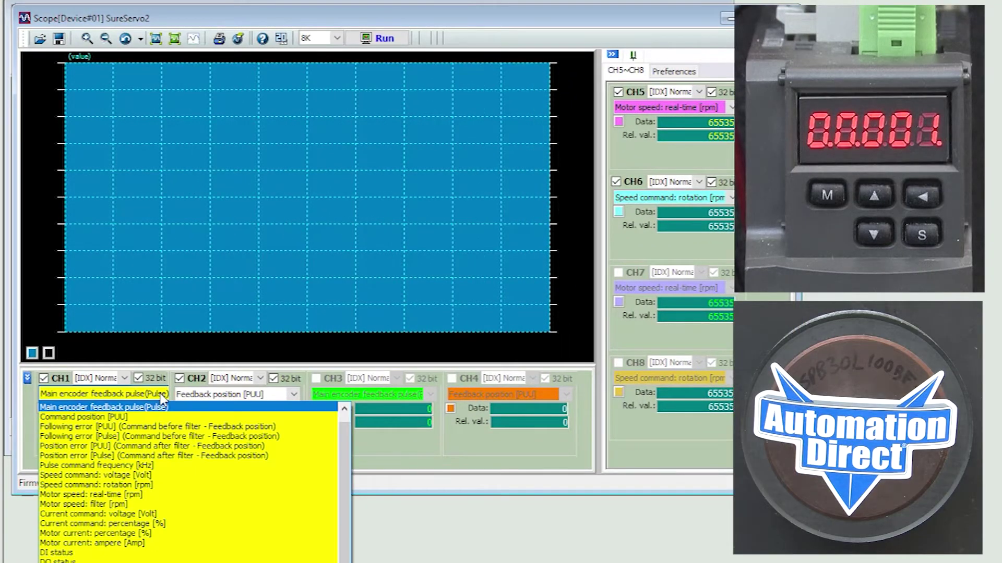
left_click(132, 407)
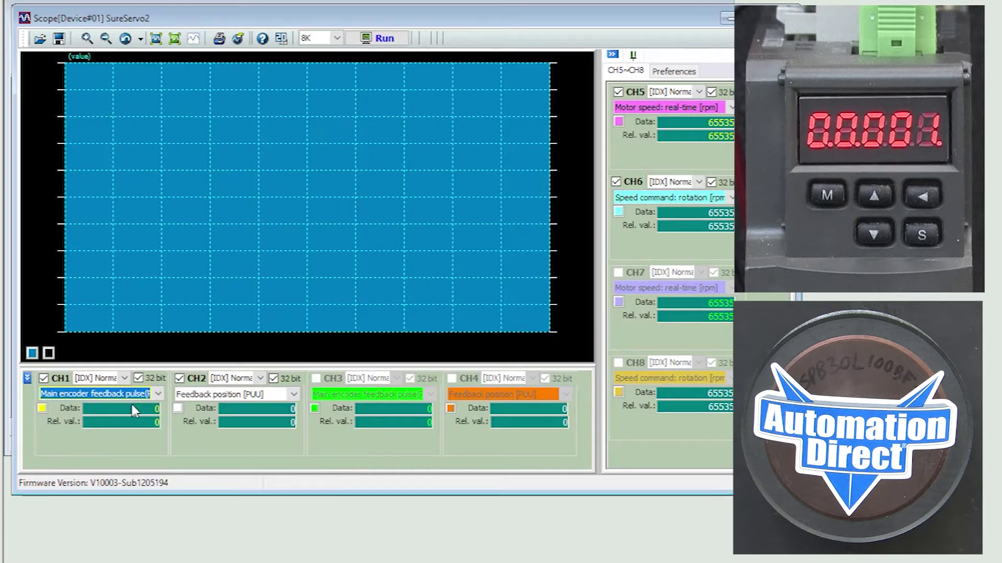
left_click(297, 396)
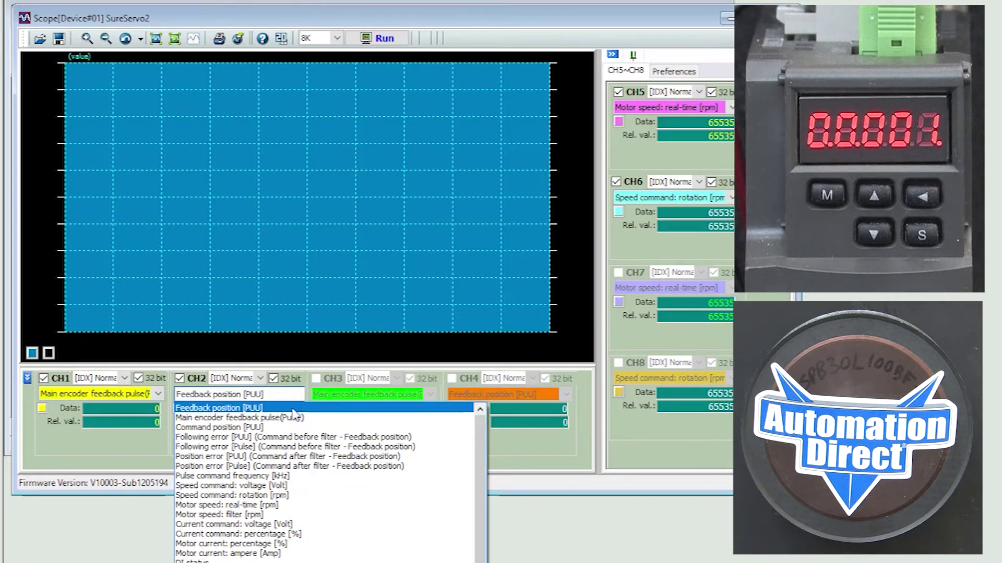
left_click(293, 412)
- Make CH2's trace colour red
left_click(178, 408)
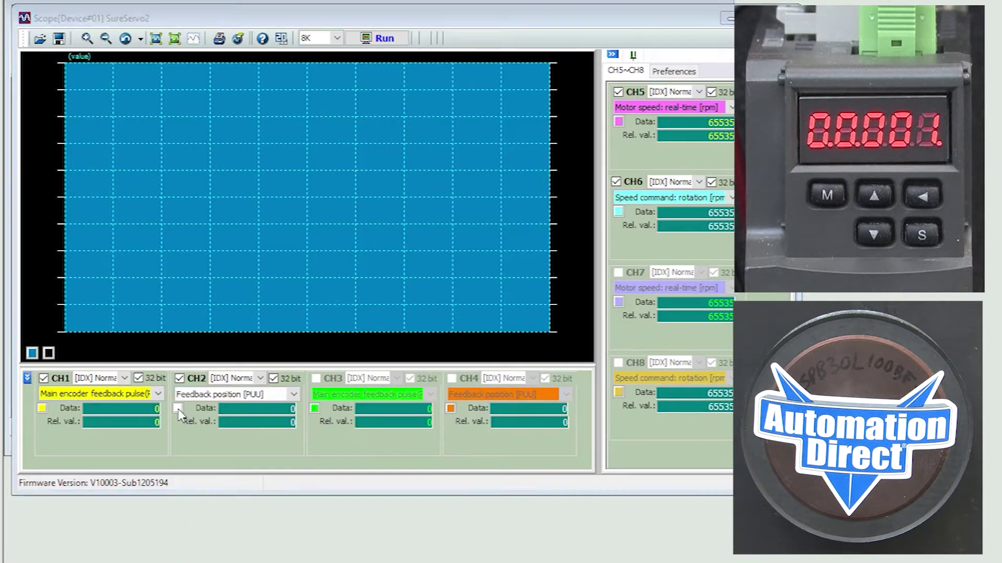
left_click(285, 180)
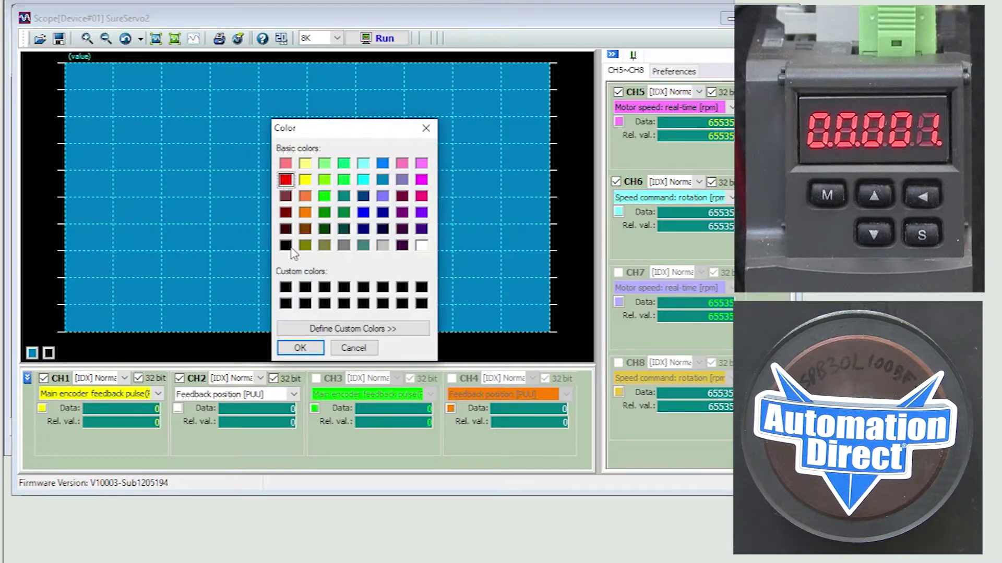
left_click(300, 348)
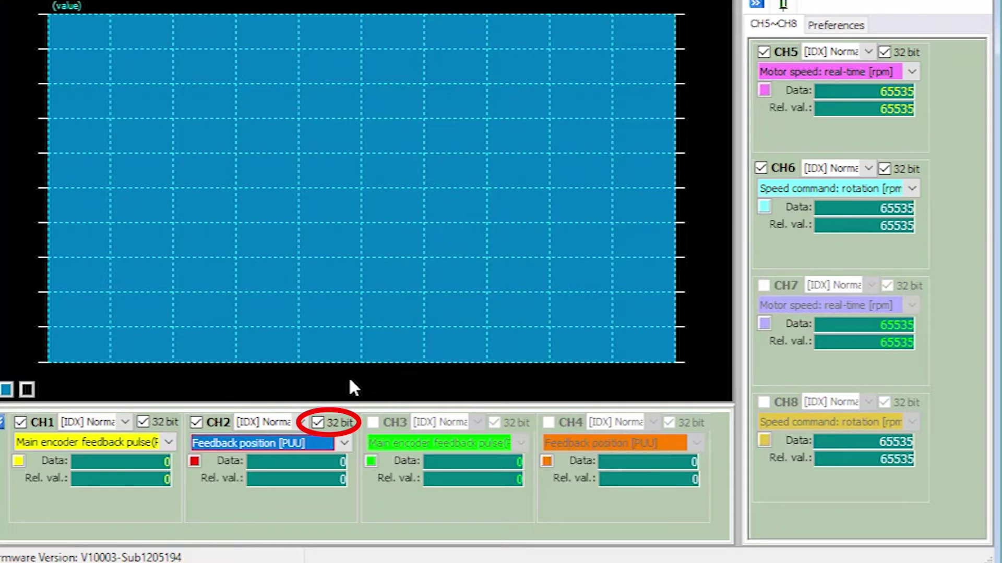
left_click(143, 422)
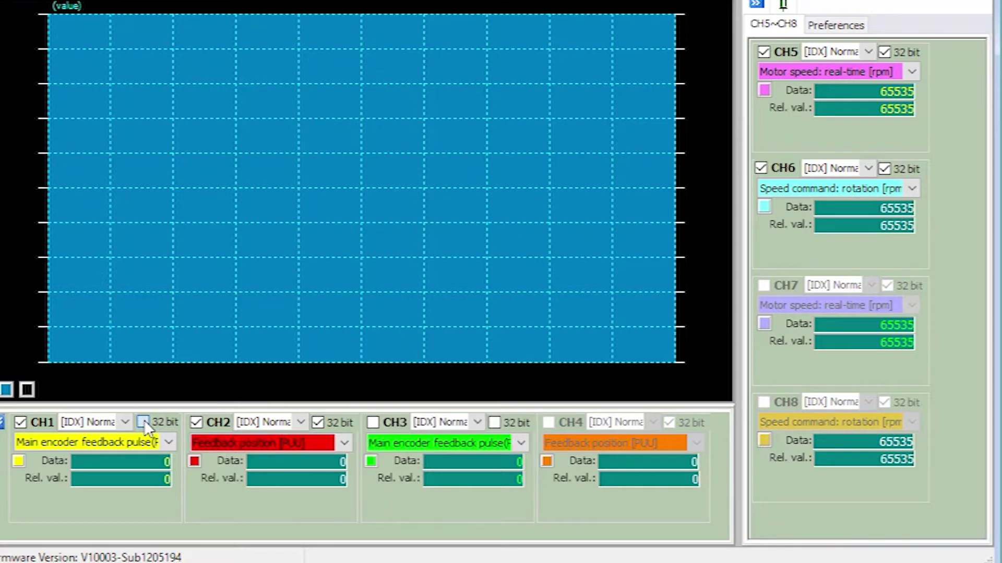
left_click(143, 421)
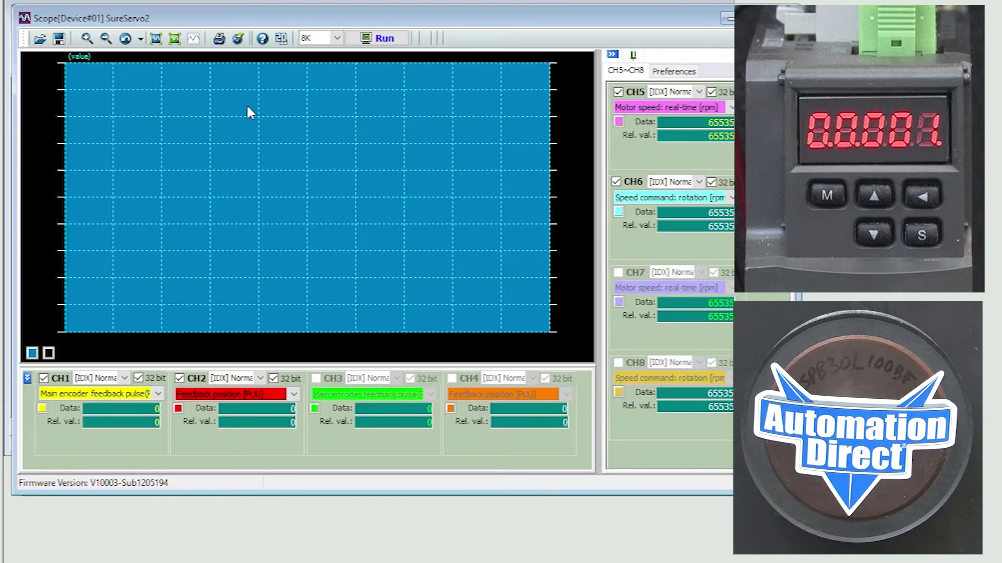
- Capture a 20 sec scope trace of the move with CH5 and CH6 unchecked
left_click(280, 38)
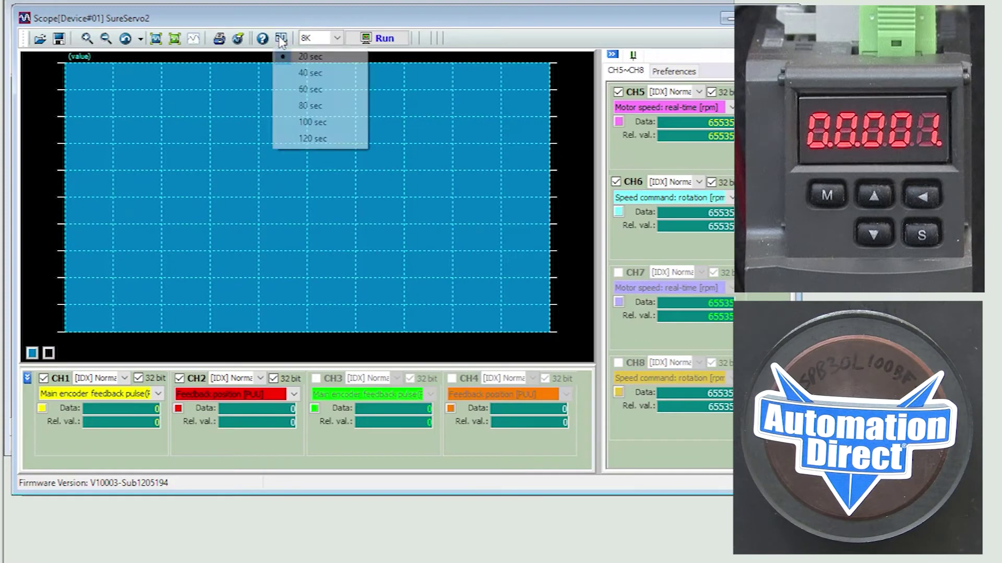
left_click(300, 55)
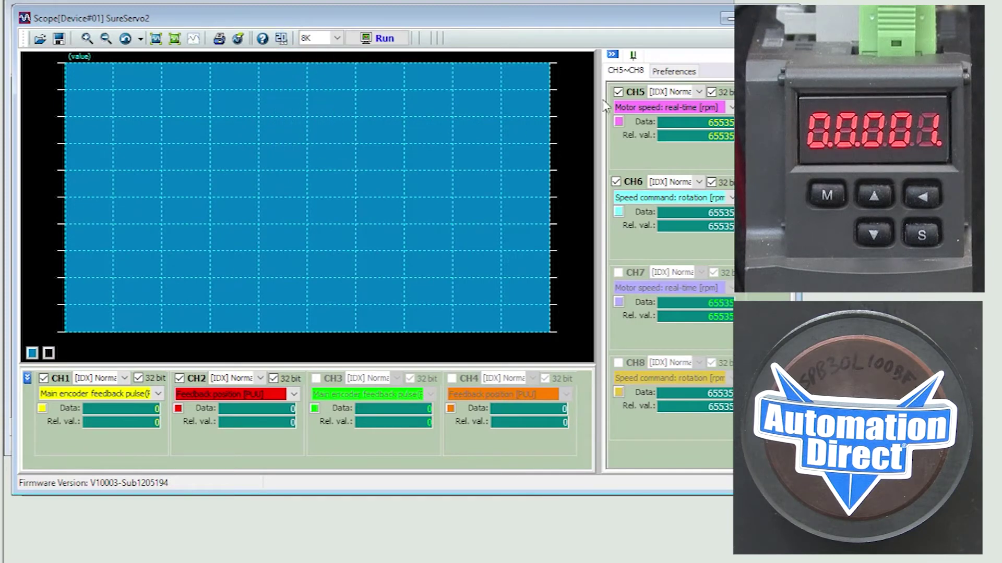
left_click(618, 92)
left_click(616, 182)
left_click(392, 43)
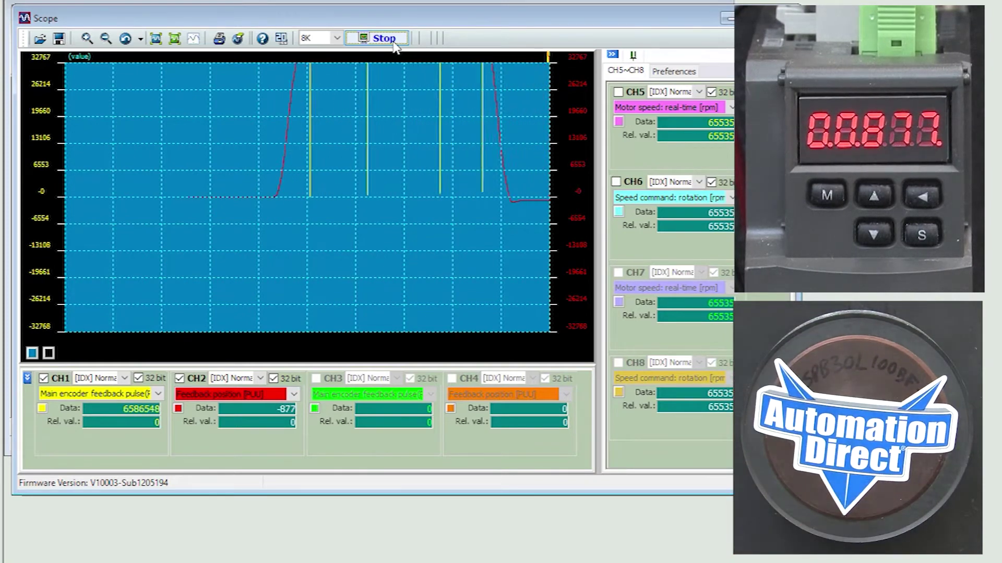
left_click(393, 43)
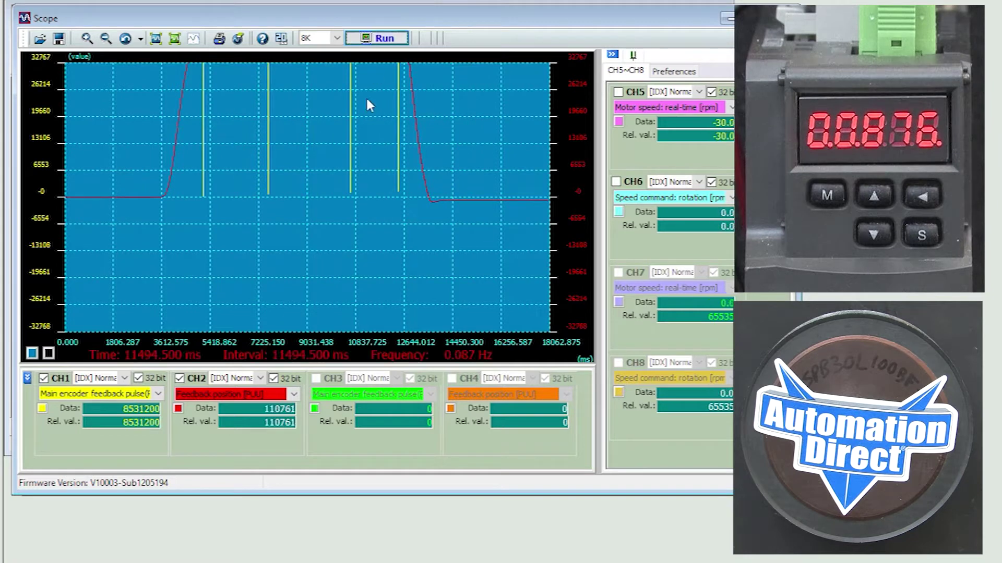
- Optimize the view and place two cursors reading a 5288.125 ms interval with CH2 at 199934
left_click(193, 39)
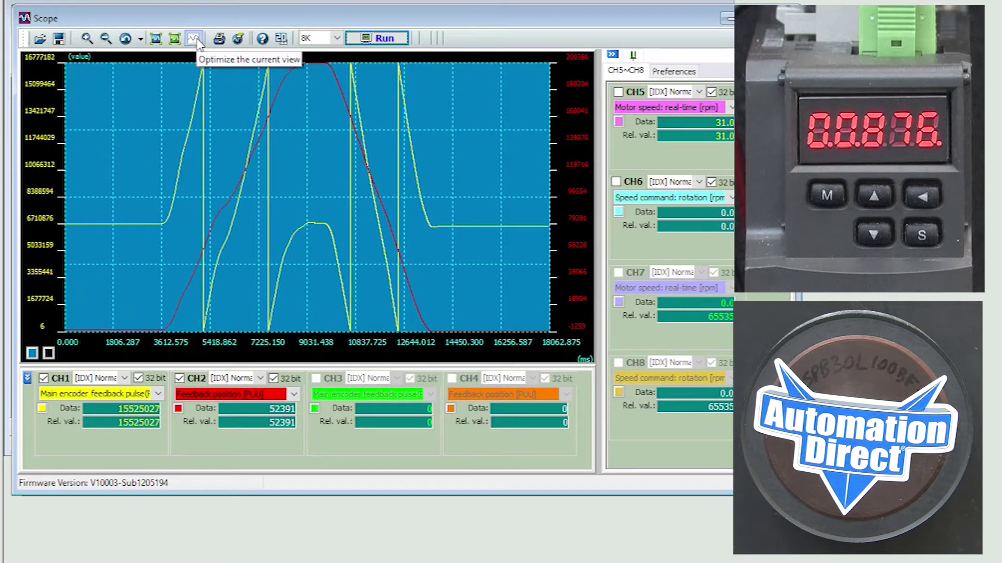
left_click(502, 121)
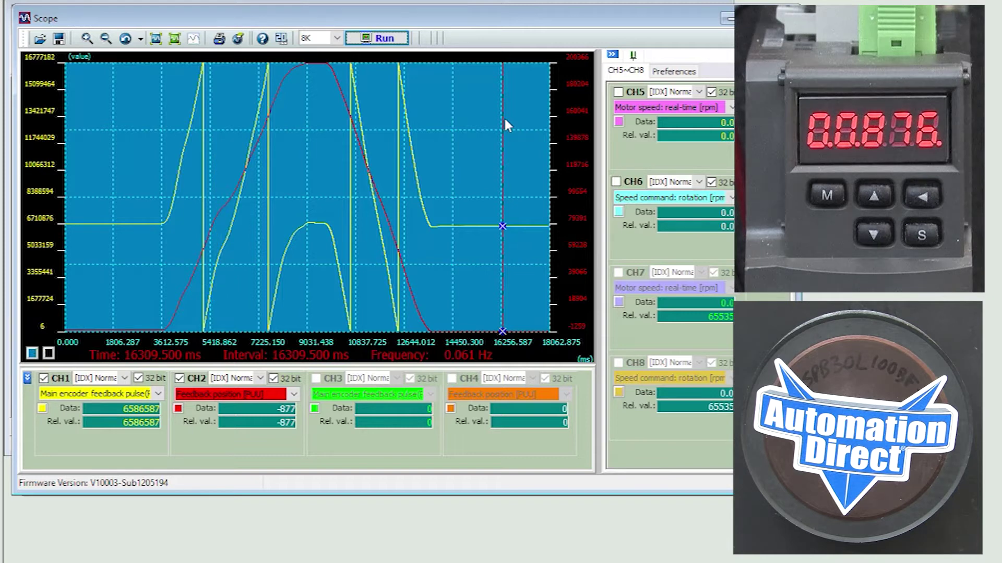
left_click_drag(504, 118, 164, 228)
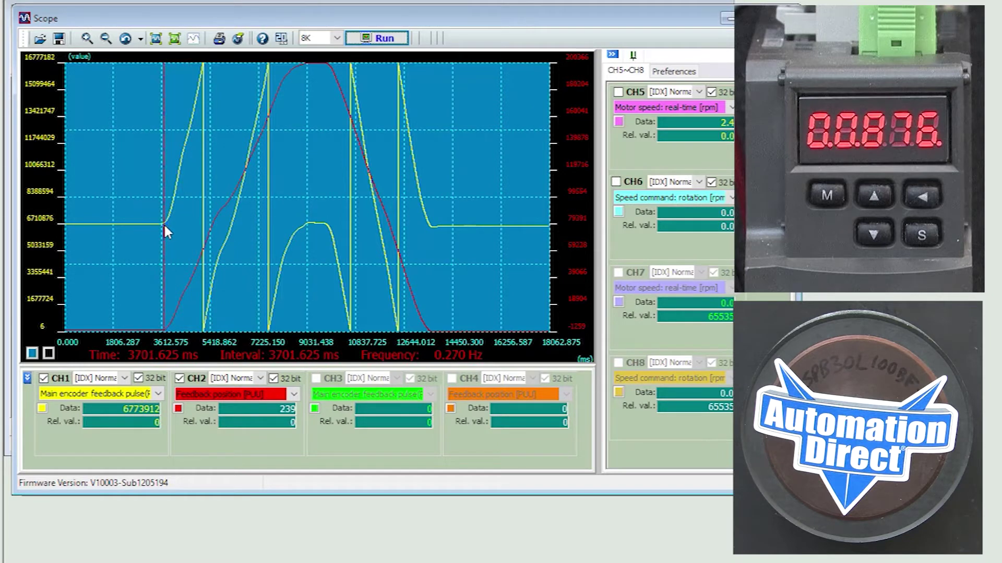
left_click_drag(164, 223, 233, 218)
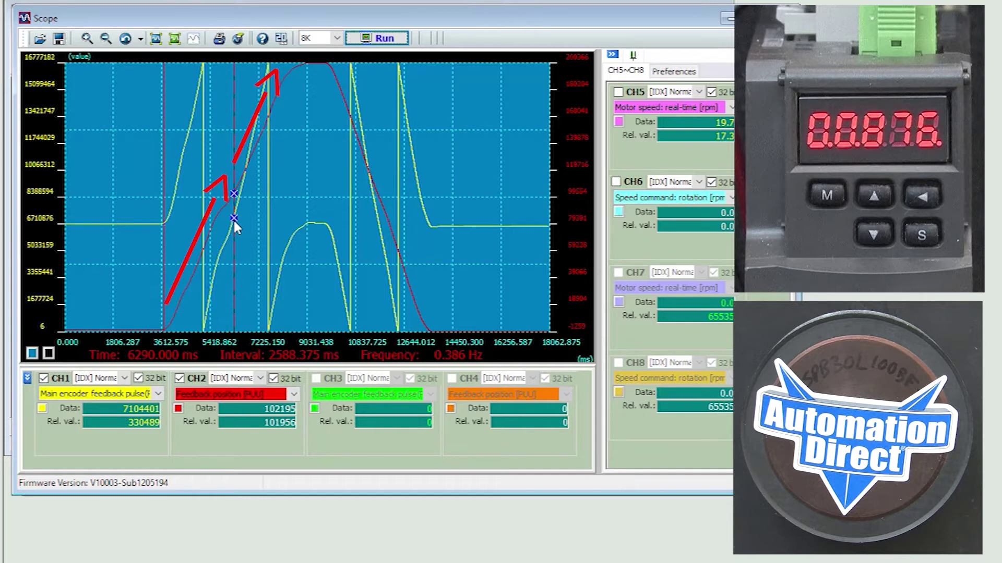
left_click_drag(232, 218, 309, 218)
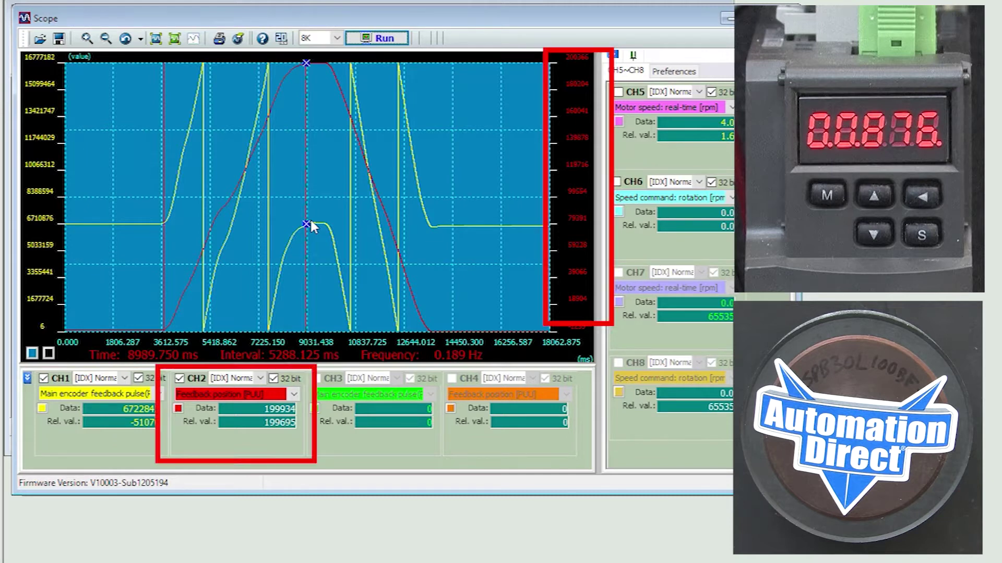
- Toggle shared and separate trace scales, leaving a measurement cursor at about 1892 ms
left_click_drag(310, 222, 233, 208)
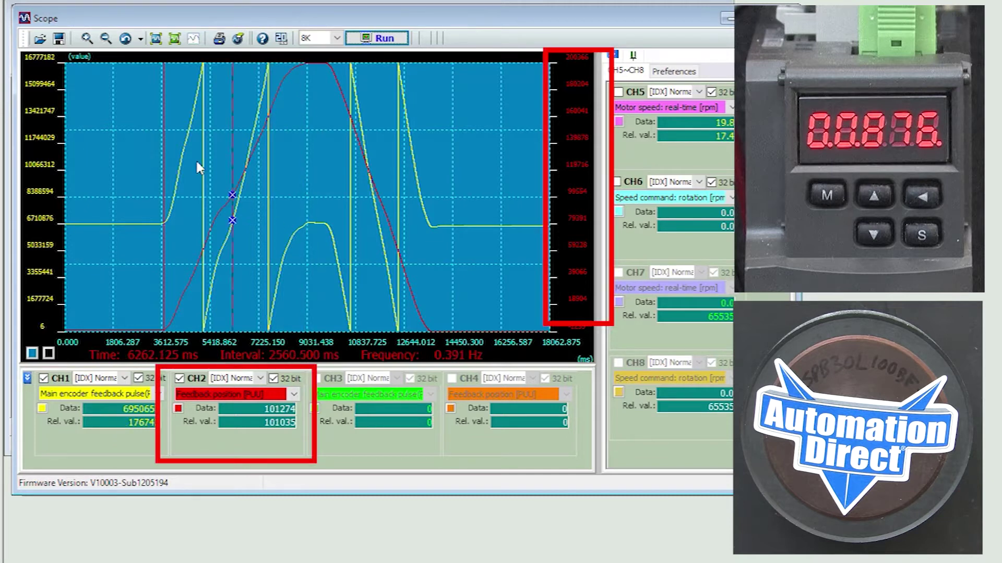
left_click(156, 39)
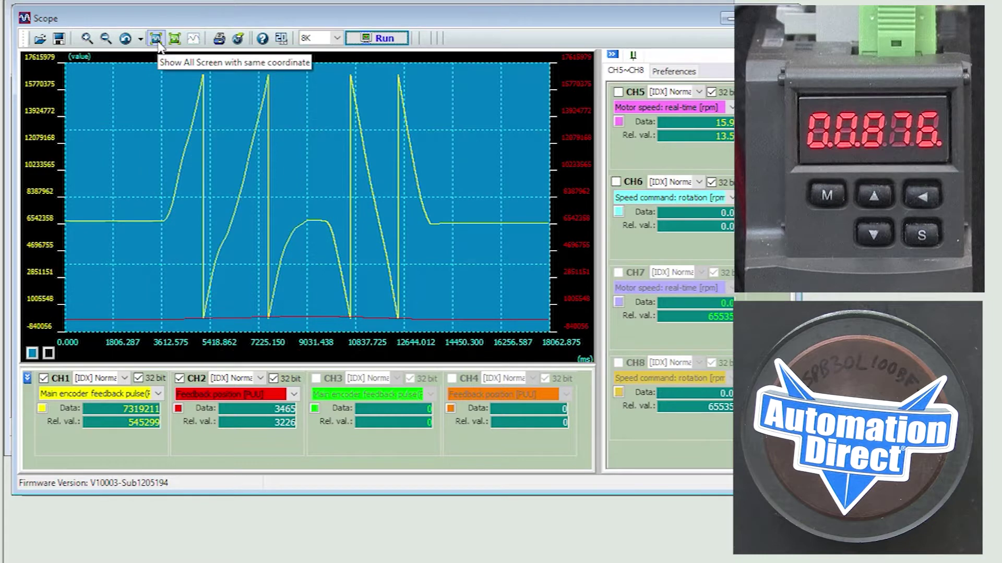
left_click(140, 82)
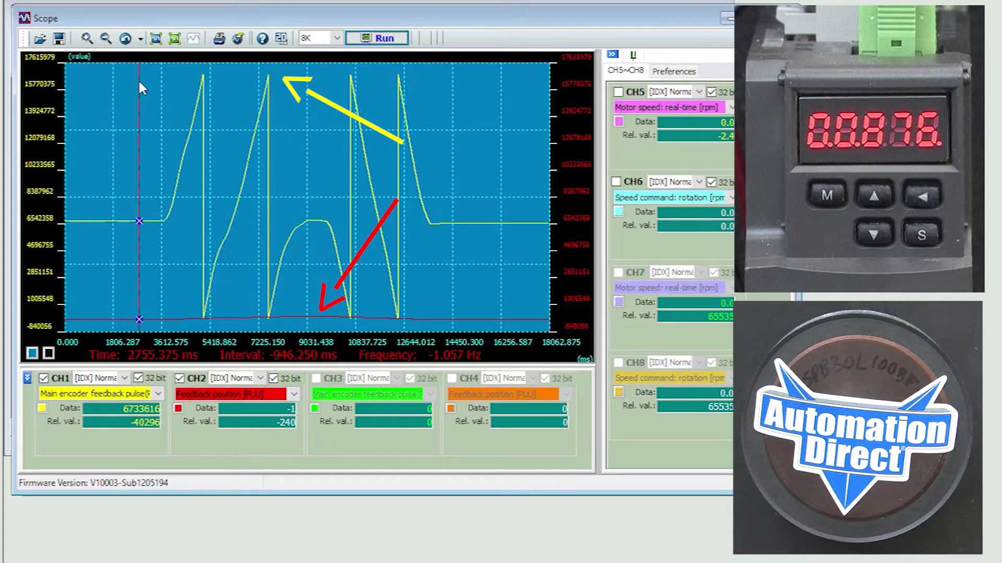
left_click(156, 39)
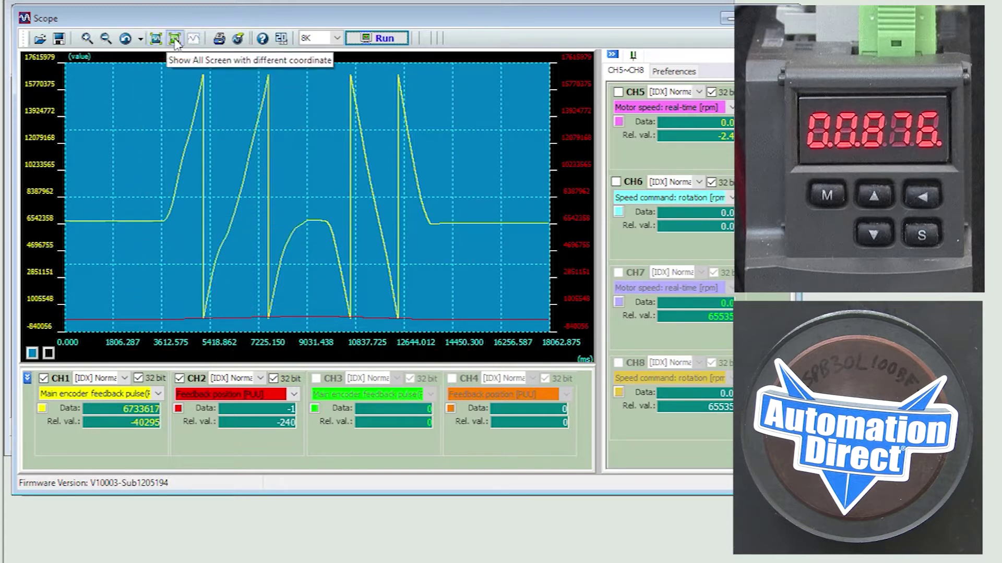
left_click(175, 39)
left_click(120, 101)
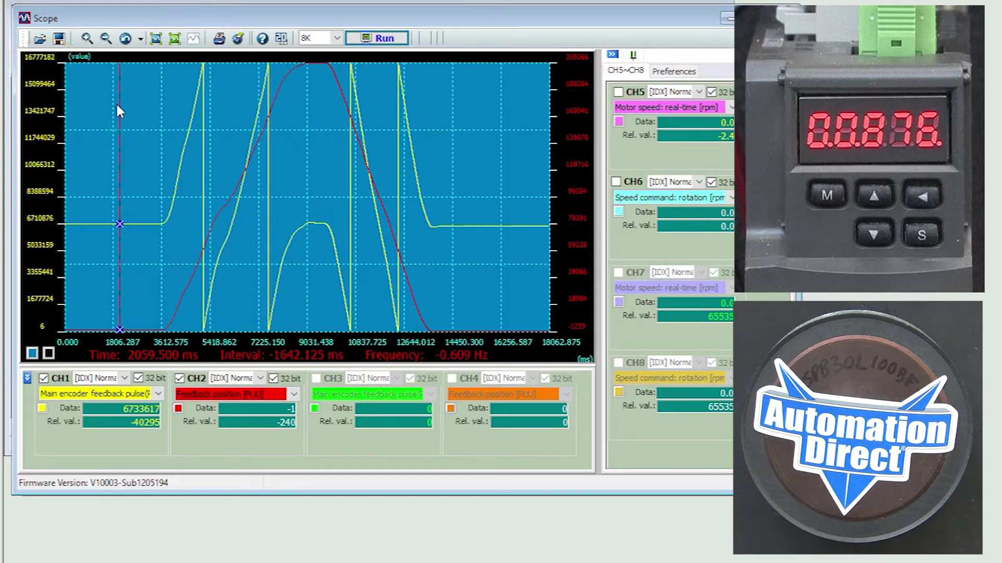
left_click(116, 106)
- Zoom into 4647–6123 ms, return to the full capture, and open the stored capture records
left_click(88, 39)
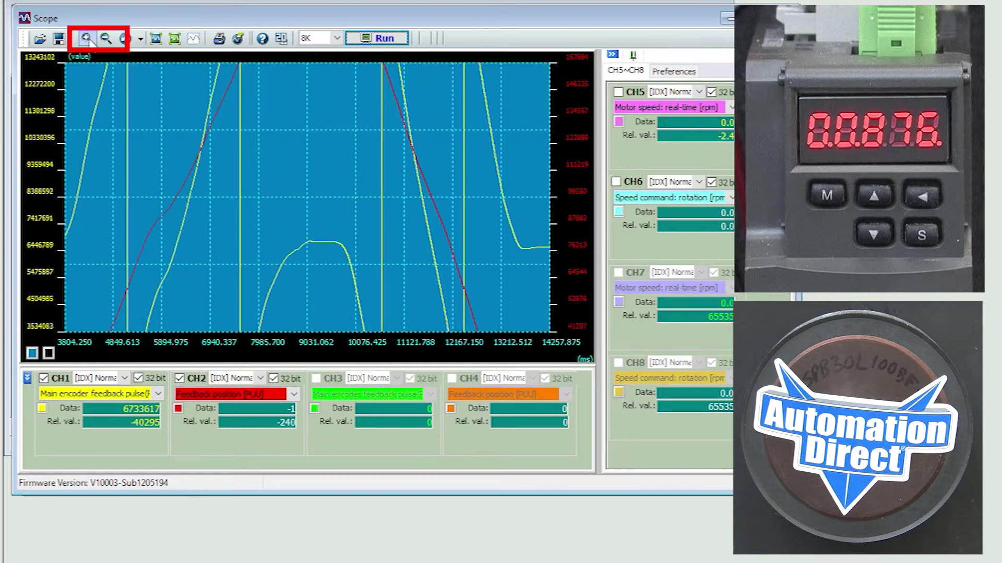
left_click(106, 39)
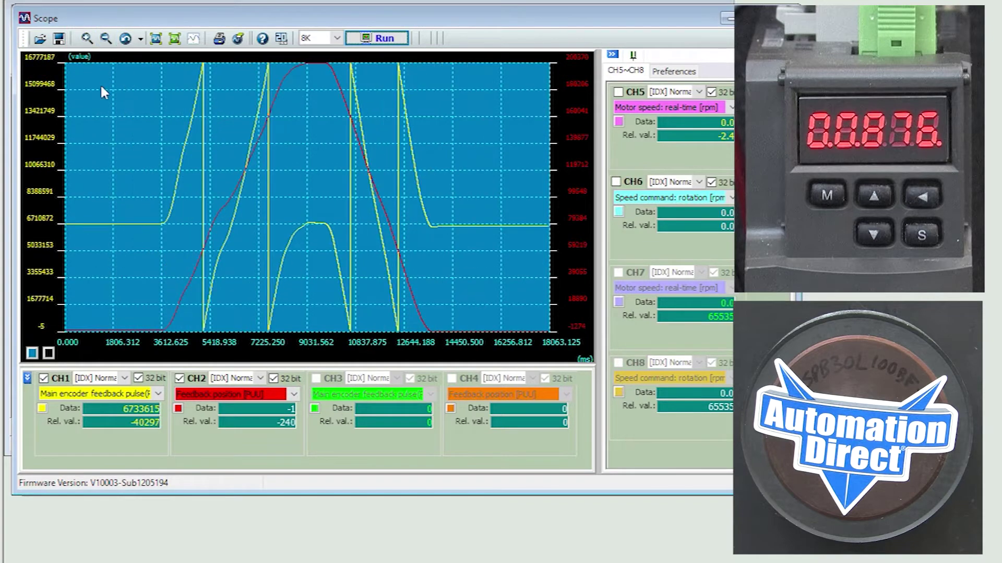
left_click(155, 206)
left_click_drag(190, 202, 229, 256)
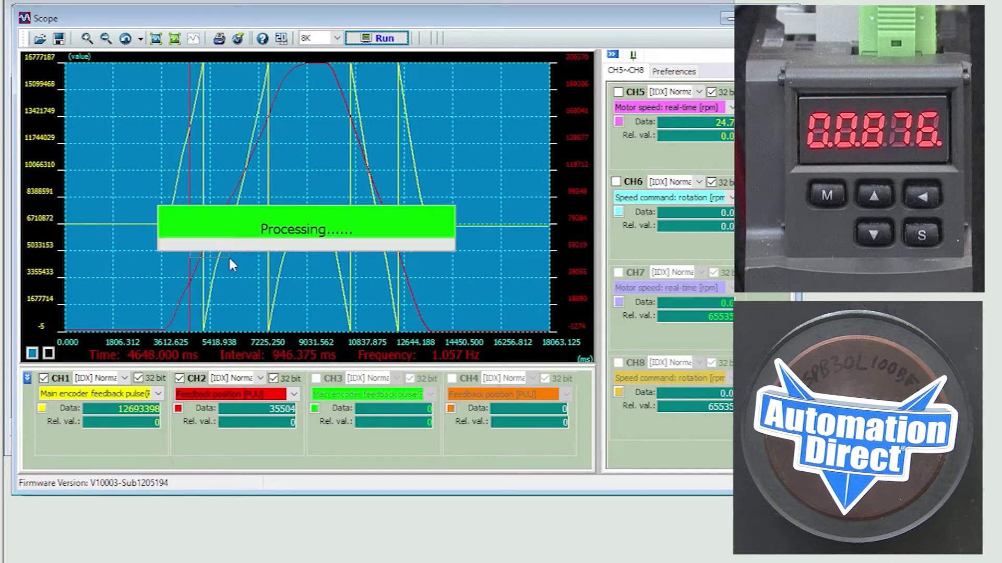
left_click_drag(229, 260, 174, 63)
left_click(155, 38)
left_click(168, 61)
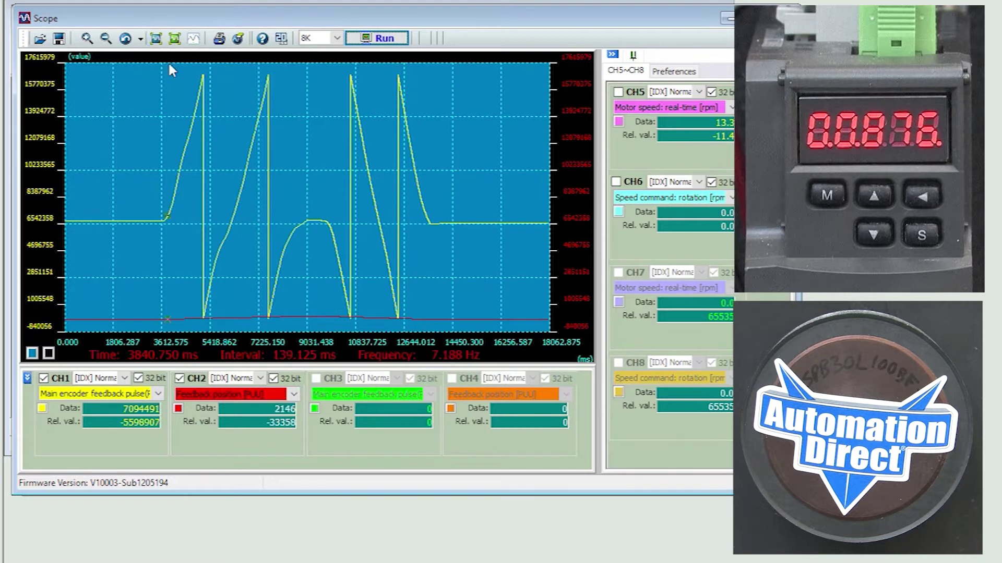
left_click(141, 40)
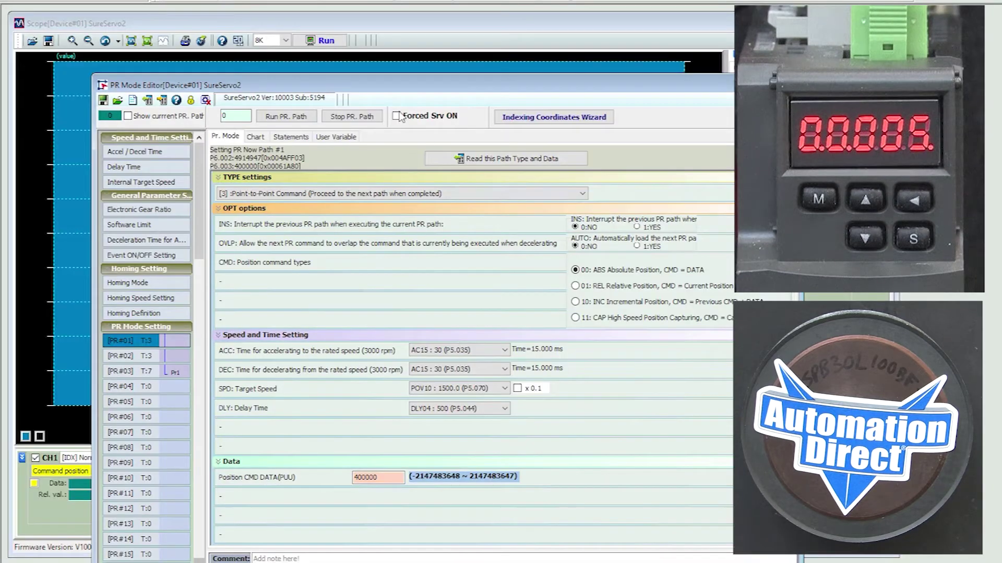
- Run PR path 1 and bring the cleared scope window back to the front
left_click(285, 117)
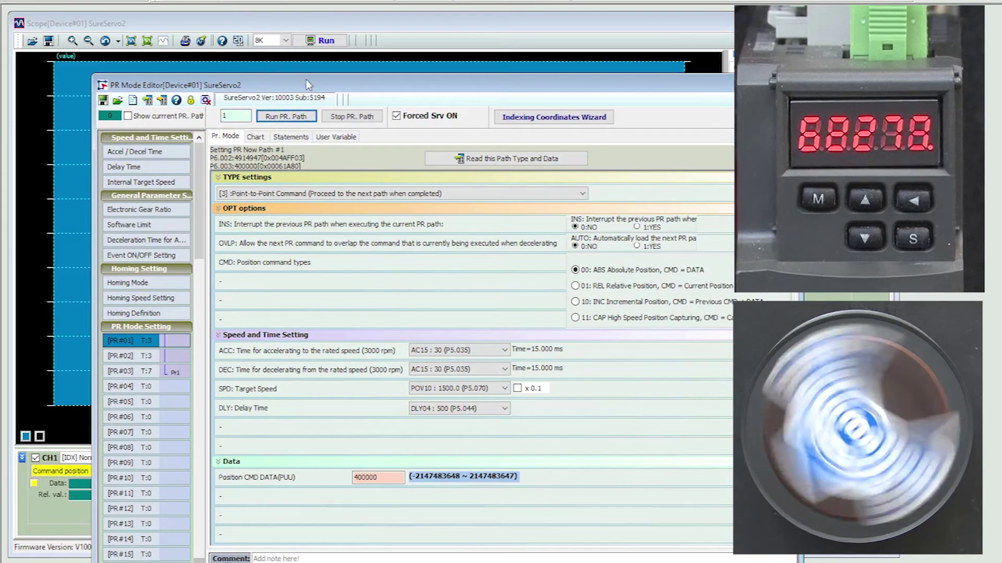
left_click(377, 28)
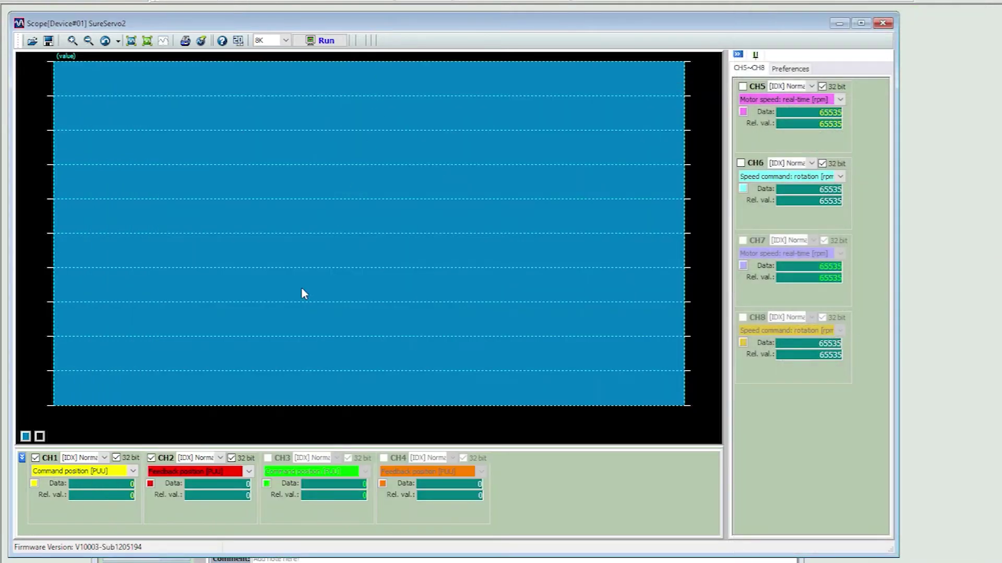
- Keep Command position [PUU] on CH1 and Feedback position [PUU] on CH2
left_click(136, 472)
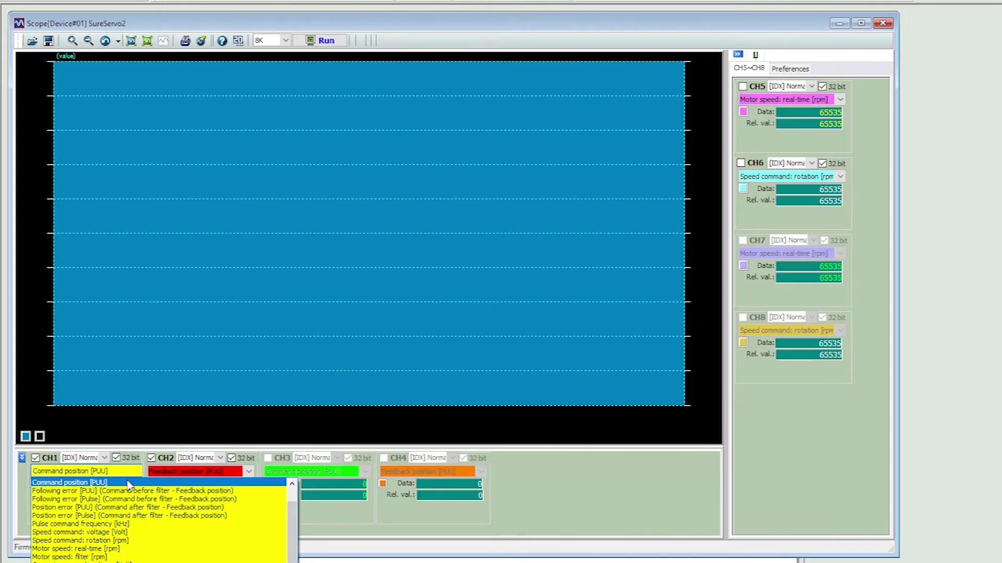
left_click(128, 483)
left_click(253, 473)
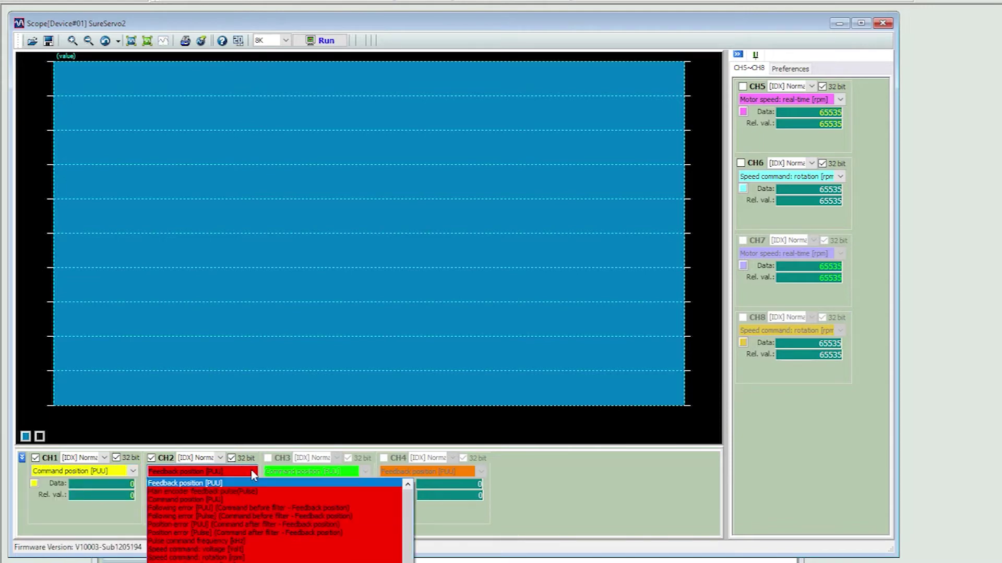
left_click(248, 484)
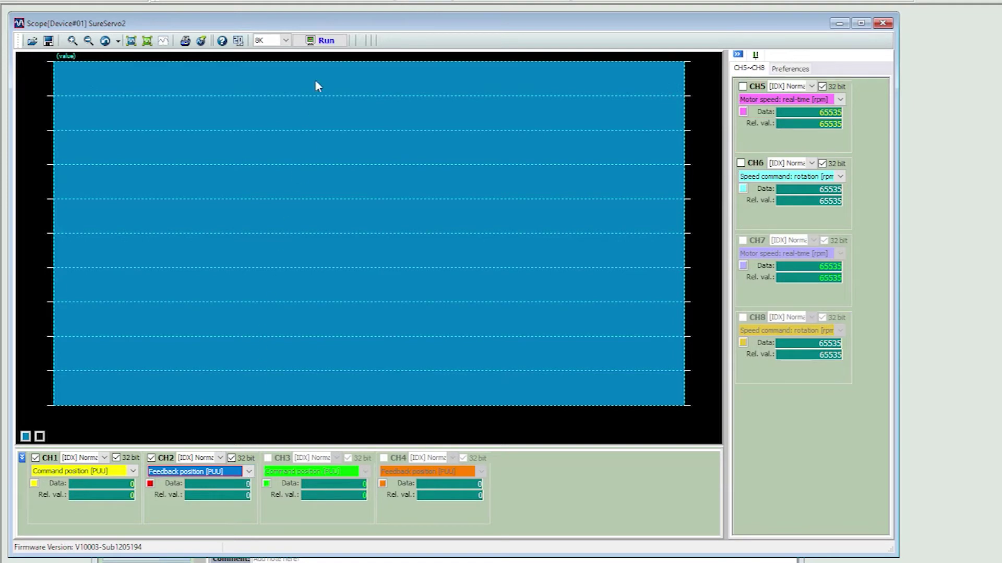
- Record the scope while PR path 1 runs and stops, freezing a 14168 ms capture
left_click(320, 40)
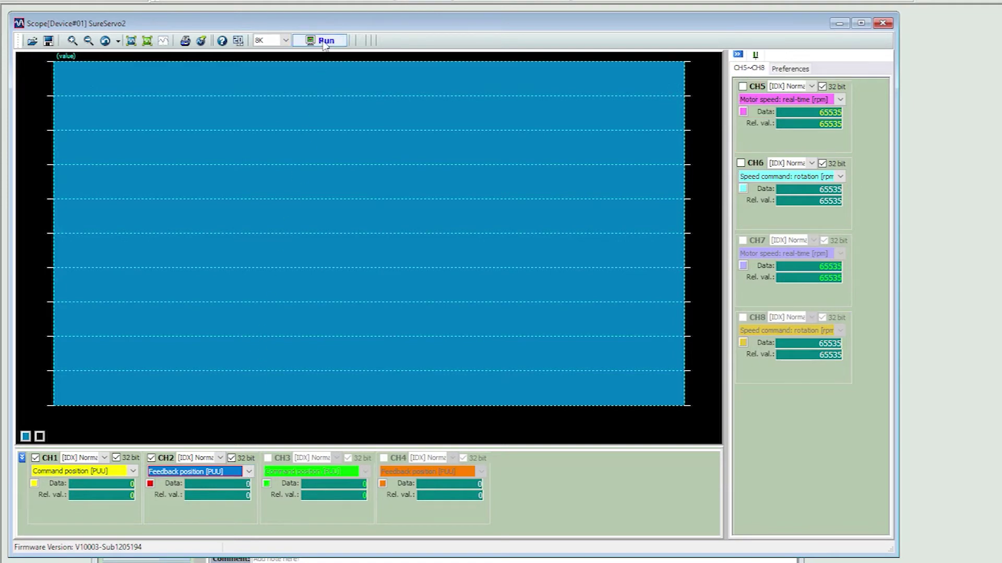
left_click(672, 558)
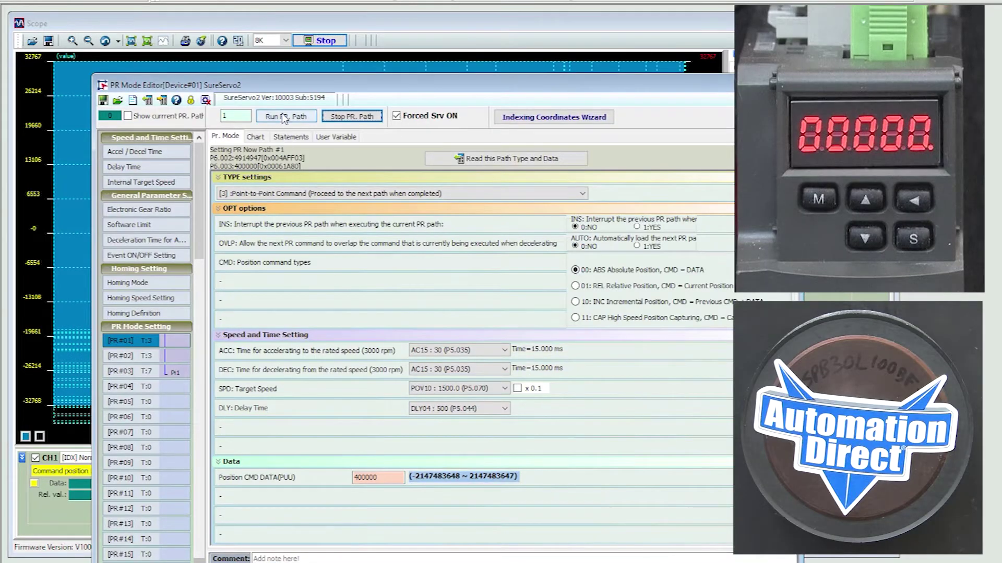
left_click(284, 117)
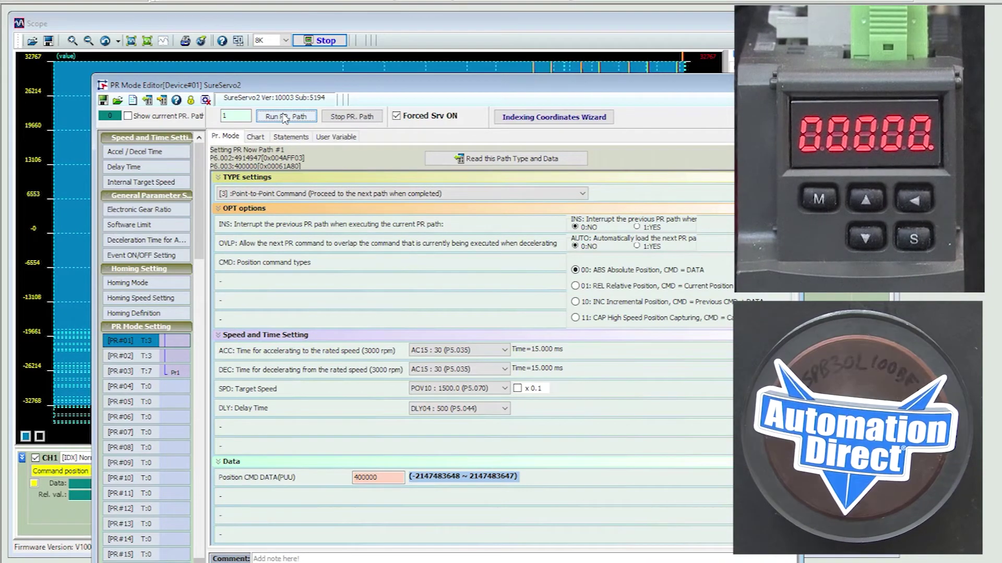
left_click(348, 117)
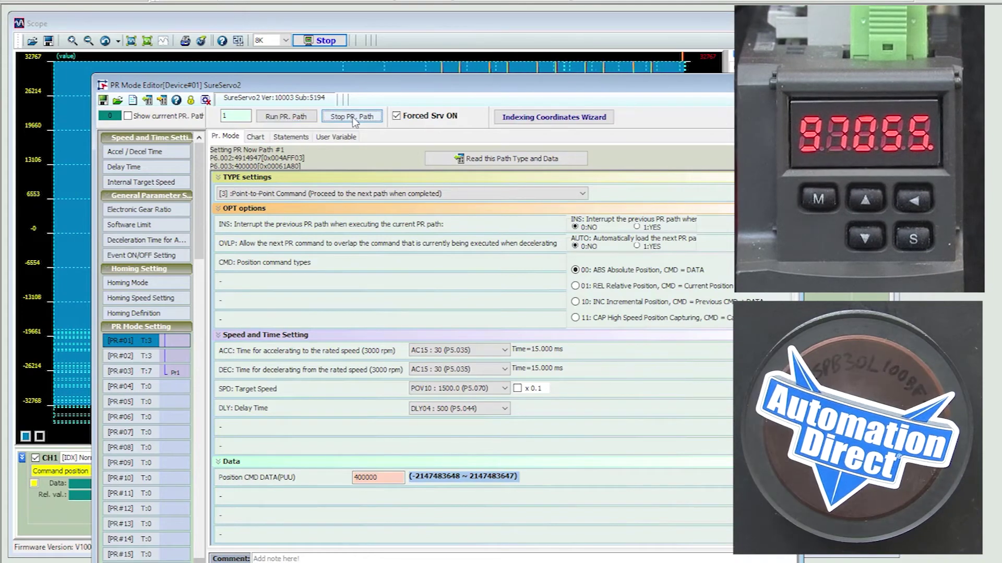
left_click(356, 28)
left_click(319, 40)
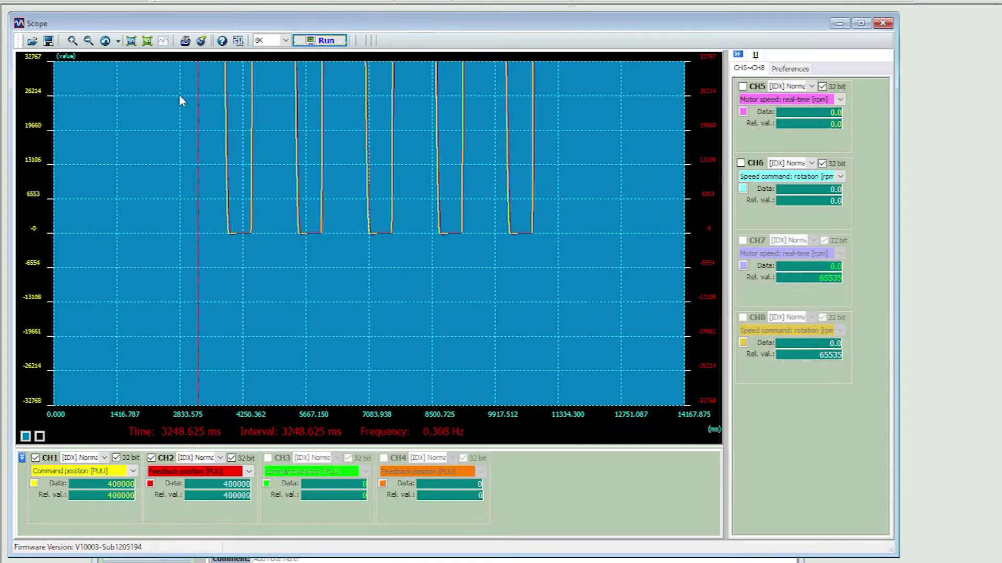
- Zoom onto the 5824.5–7370.25 ms move and measure 309.250 ms lag and 414851 overshoot
left_click(163, 41)
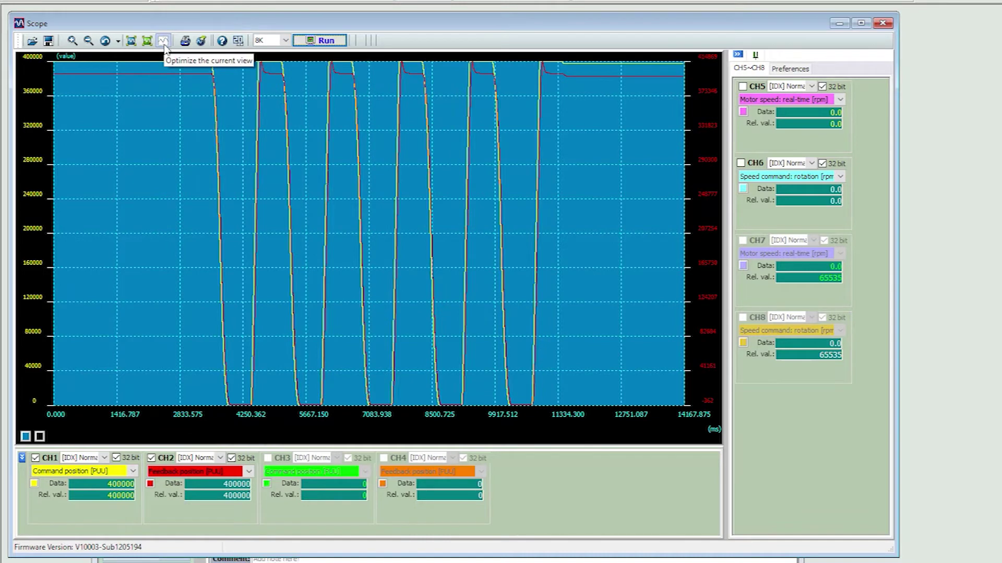
left_click(131, 42)
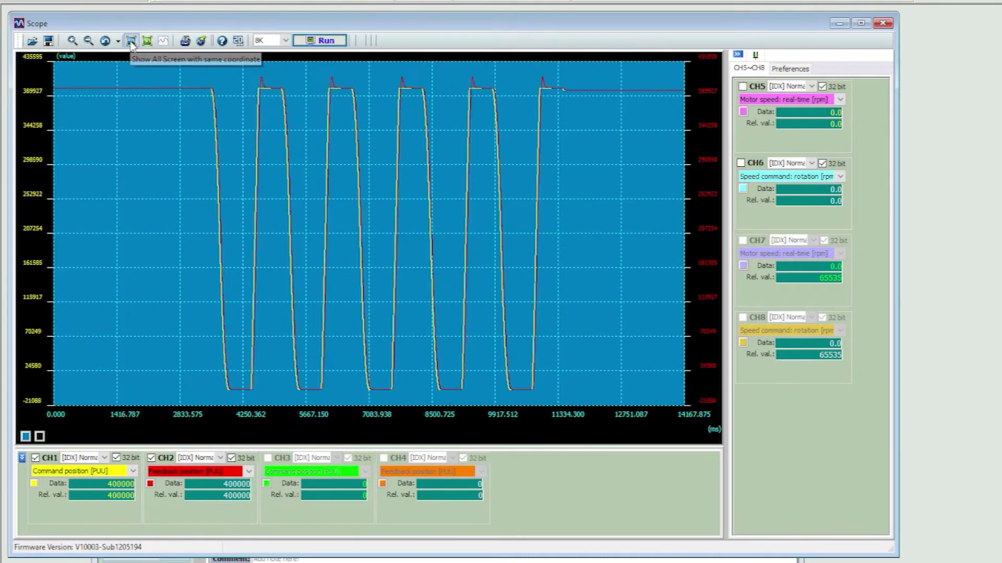
left_click(310, 77)
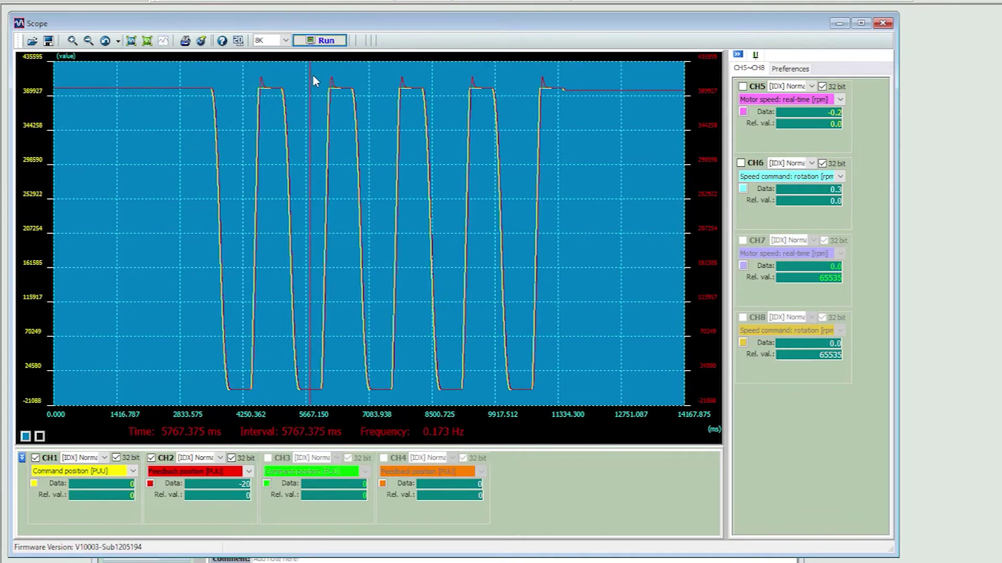
left_click_drag(313, 76, 382, 402)
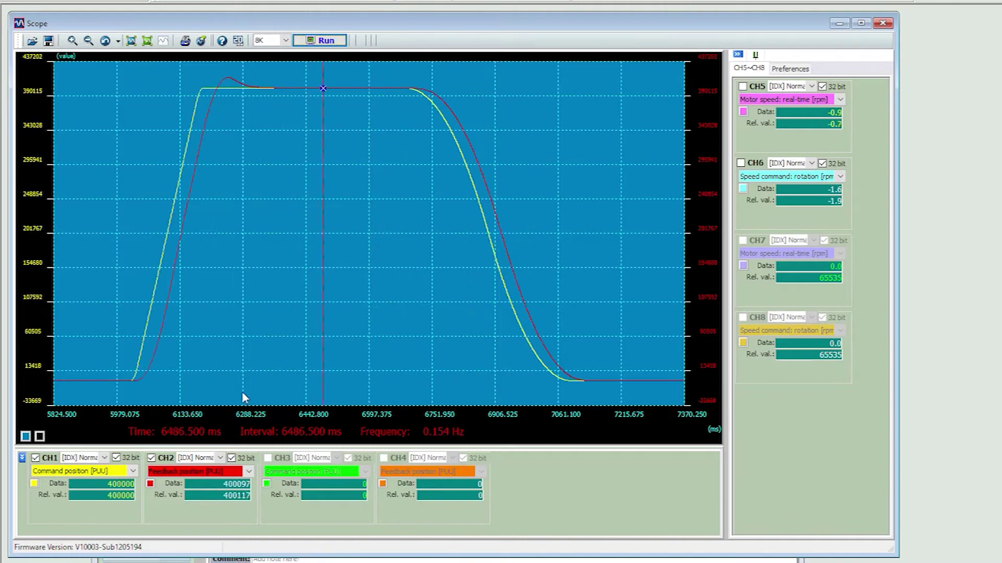
left_click(101, 385)
left_click(205, 276)
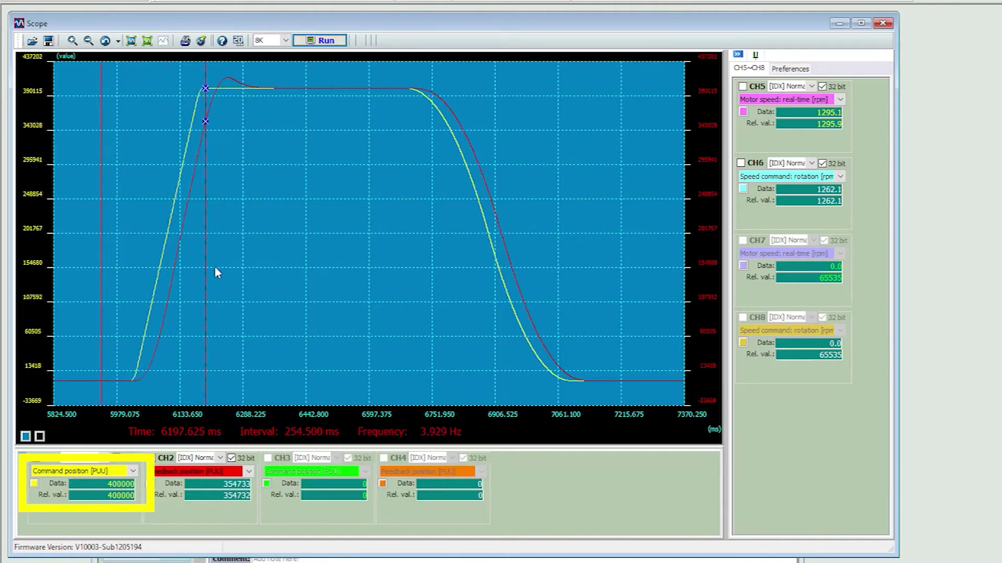
left_click(228, 268)
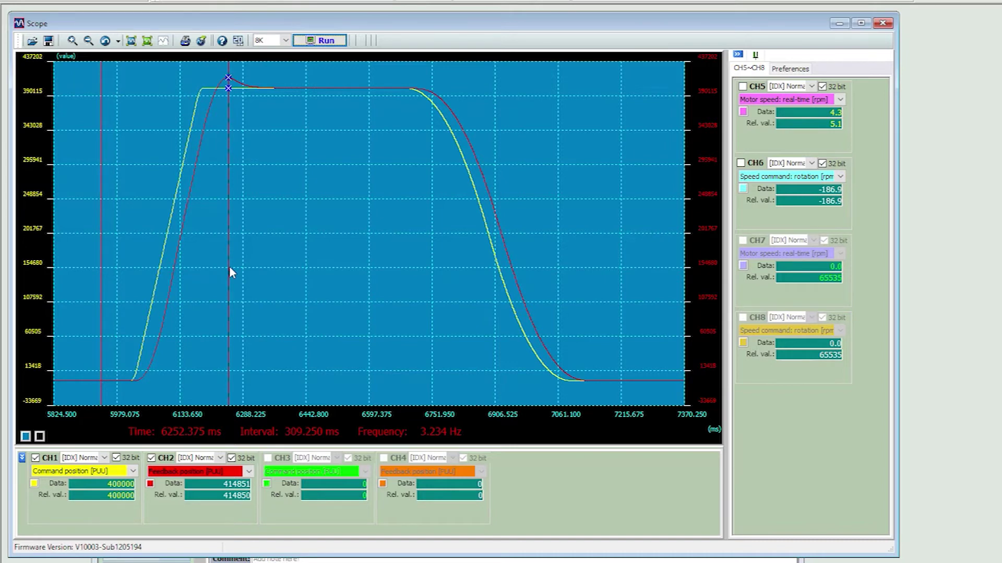
- Add the motor speed (CH5) and speed command (CH6) traces and rescale to fit
left_click(742, 87)
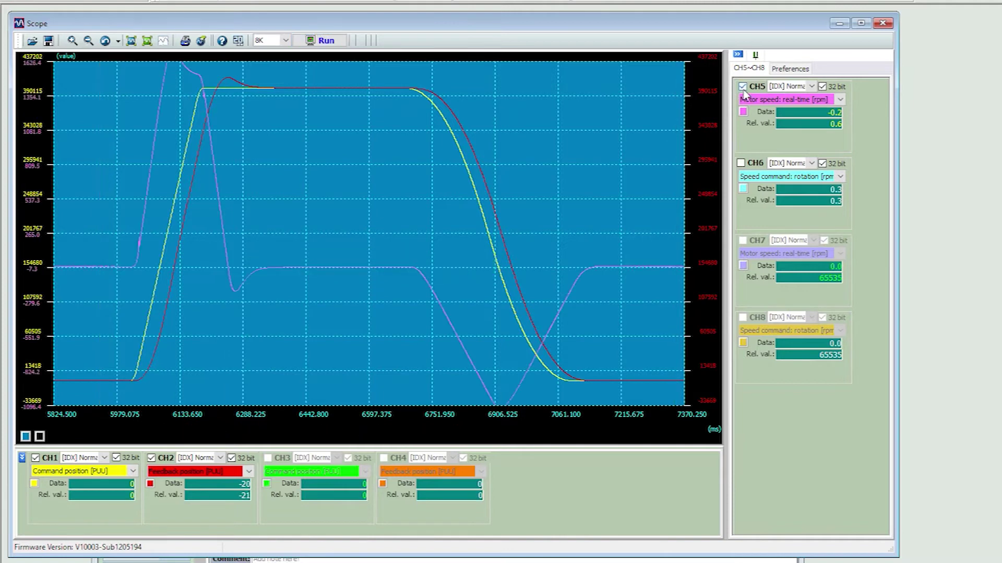
left_click(741, 164)
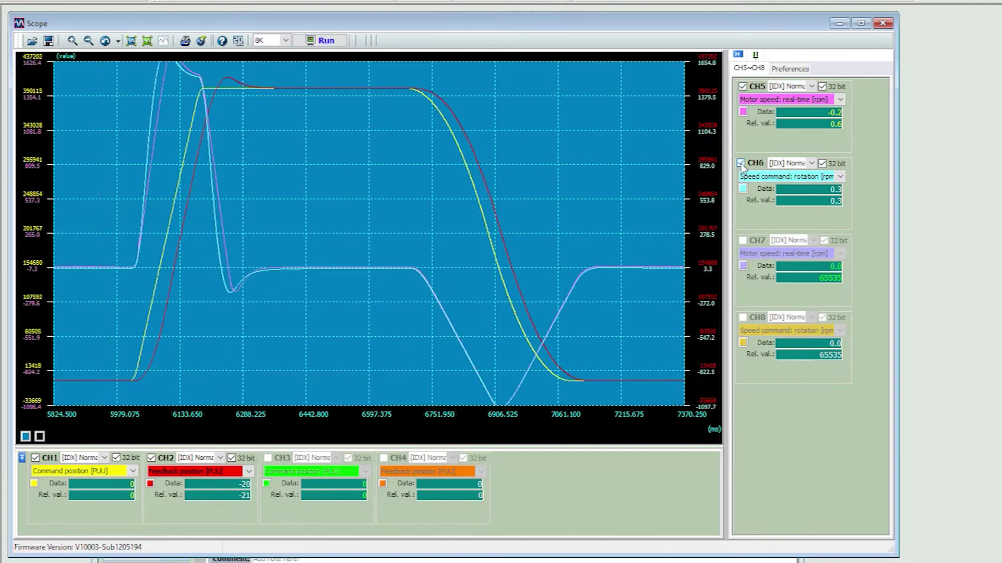
left_click(163, 42)
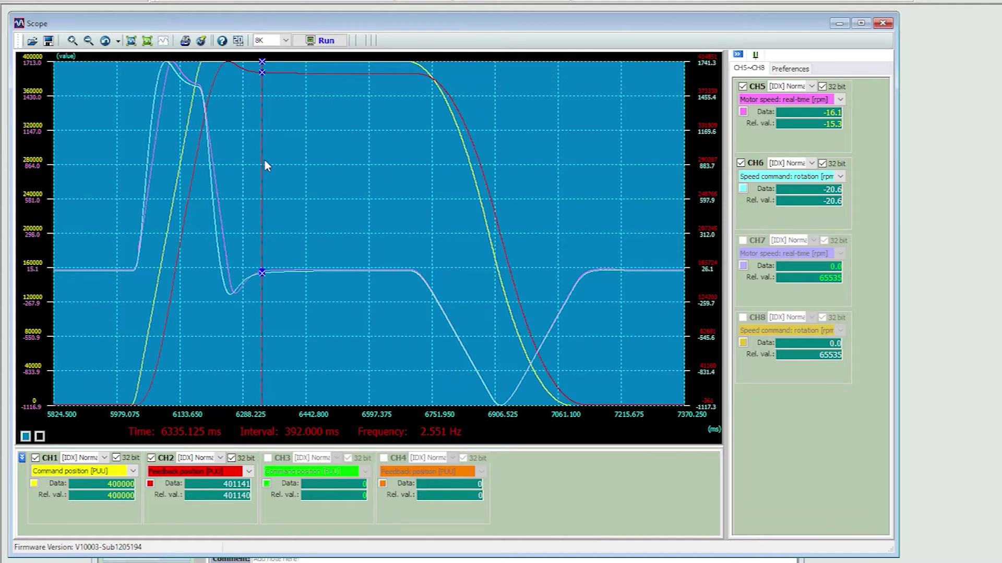
- Place measurement cursors at the speed settling point and near the end of deceleration
left_click(134, 246)
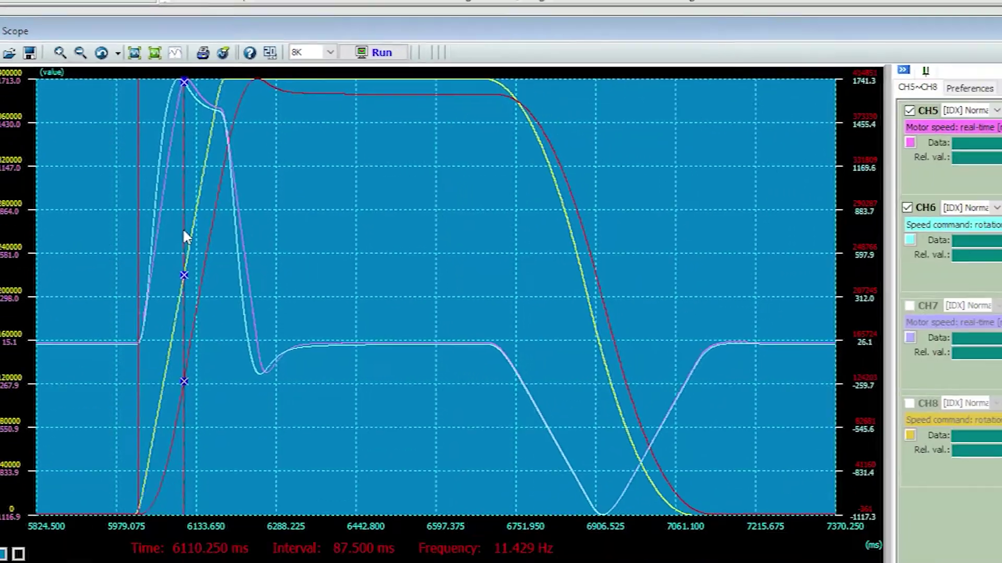
left_click_drag(251, 409, 641, 555)
left_click(412, 274)
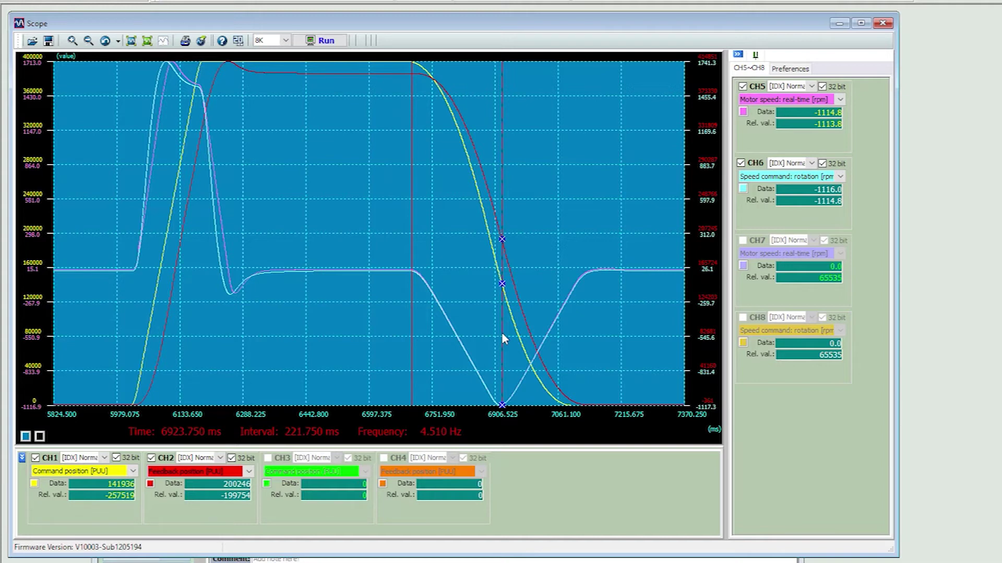
left_click_drag(502, 332, 21, 394)
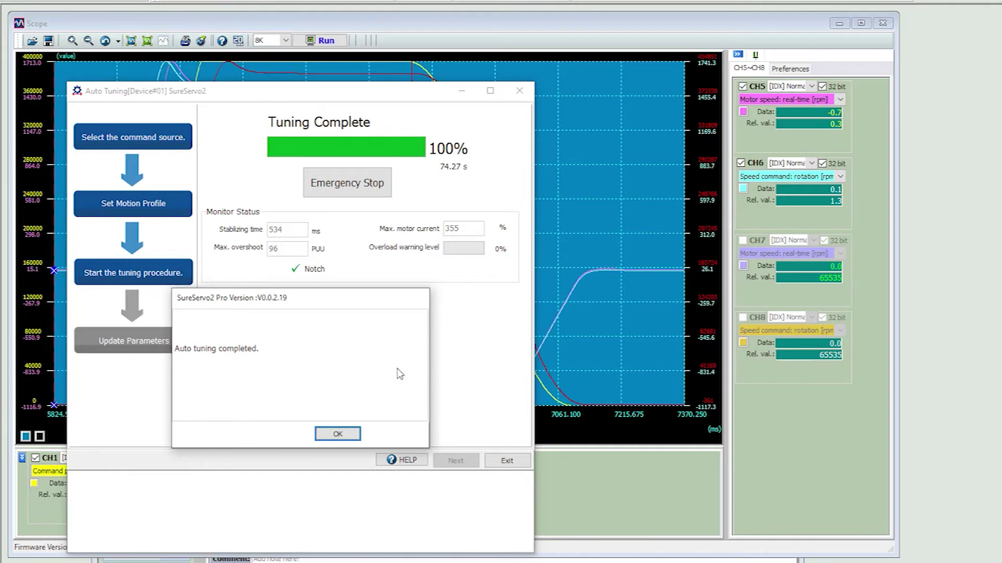
- Acknowledge the auto-tuning completion and write the tuned gain and filter parameters to the drive
left_click(338, 435)
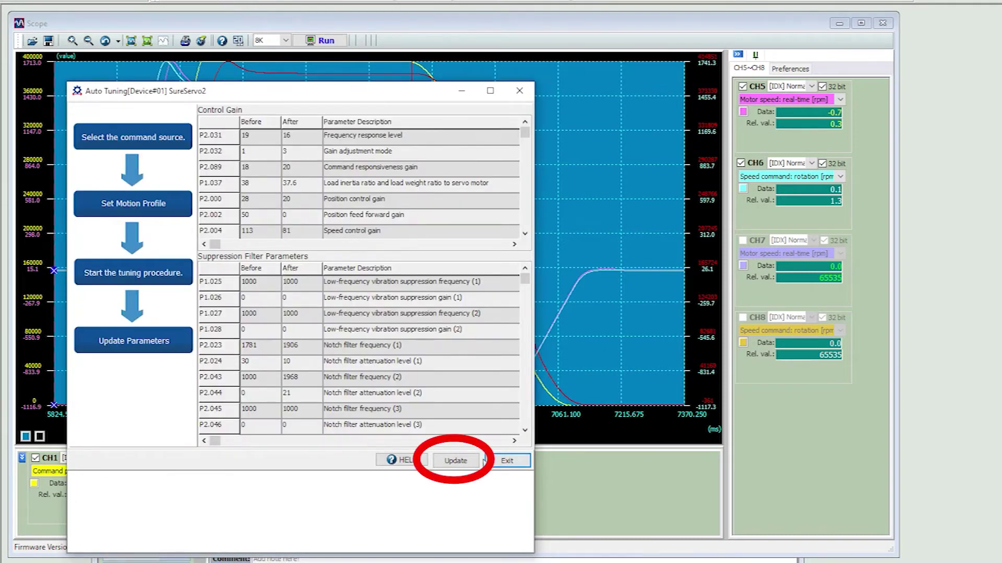
left_click(456, 461)
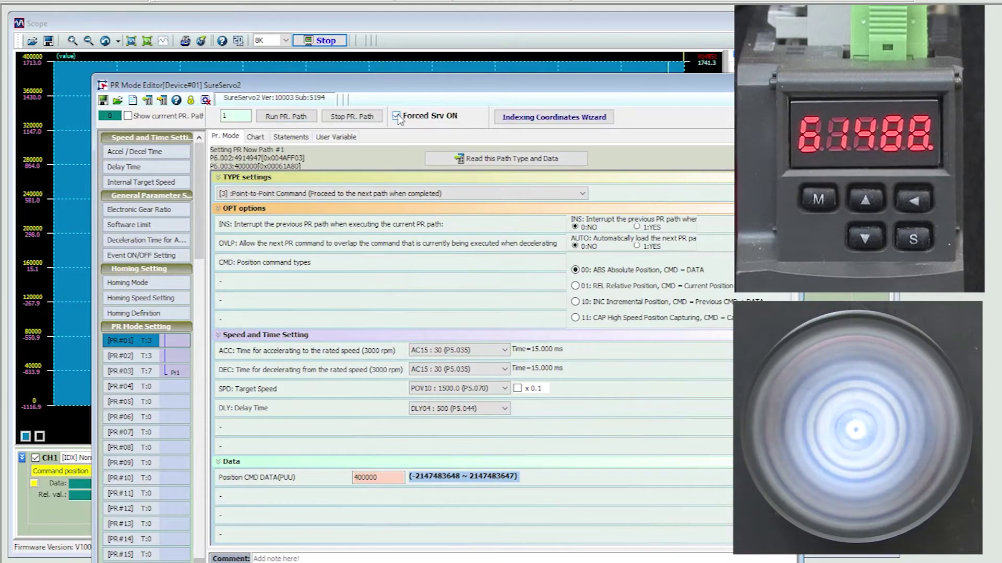
- Rerun PR path 1 with the tuned settings, then stop it and the scope capture
left_click(287, 118)
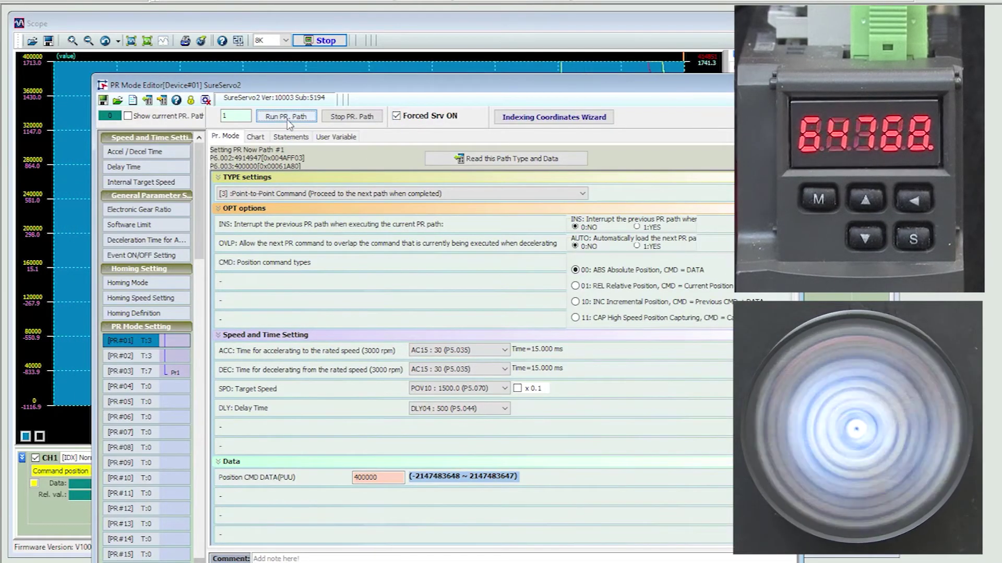
left_click_drag(287, 84, 365, 234)
left_click(430, 266)
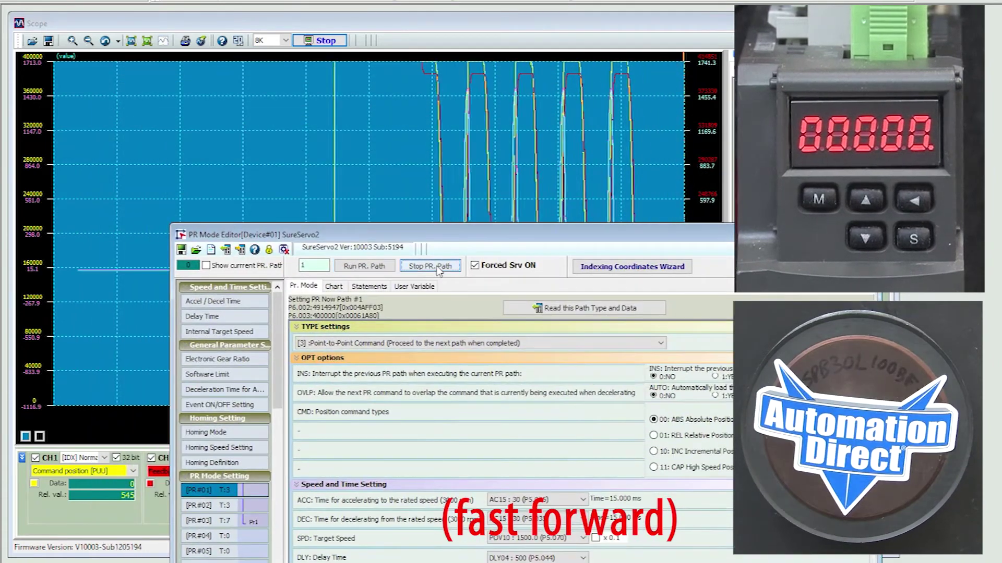
left_click(428, 27)
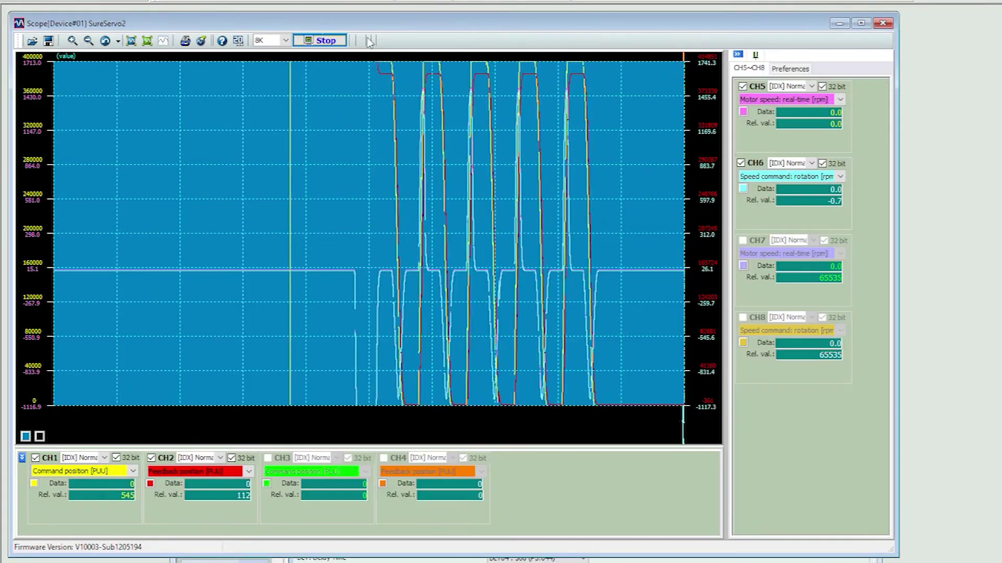
left_click(320, 41)
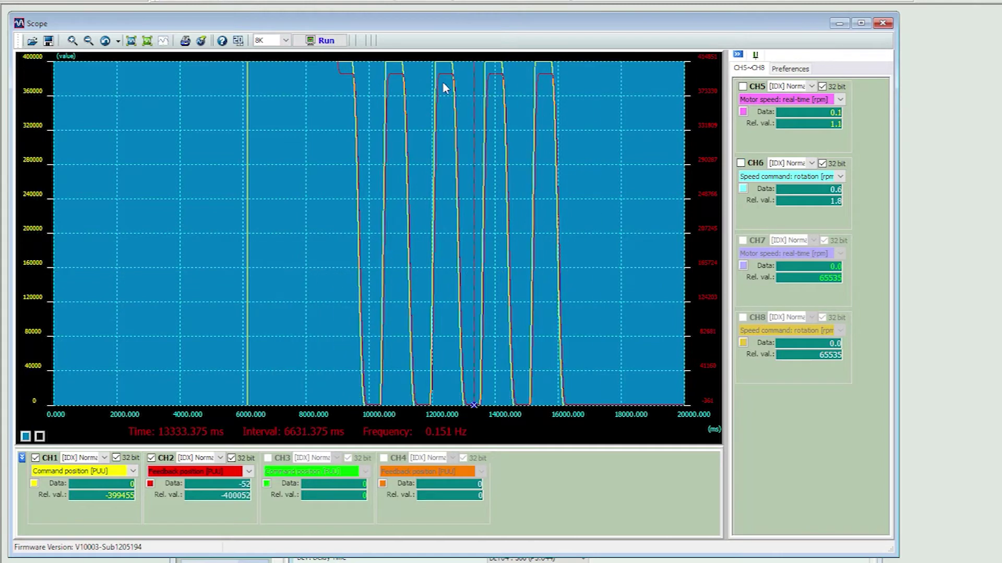
- Zoom the traces onto the single move at 11636–13293 ms
left_click_drag(412, 371, 423, 407)
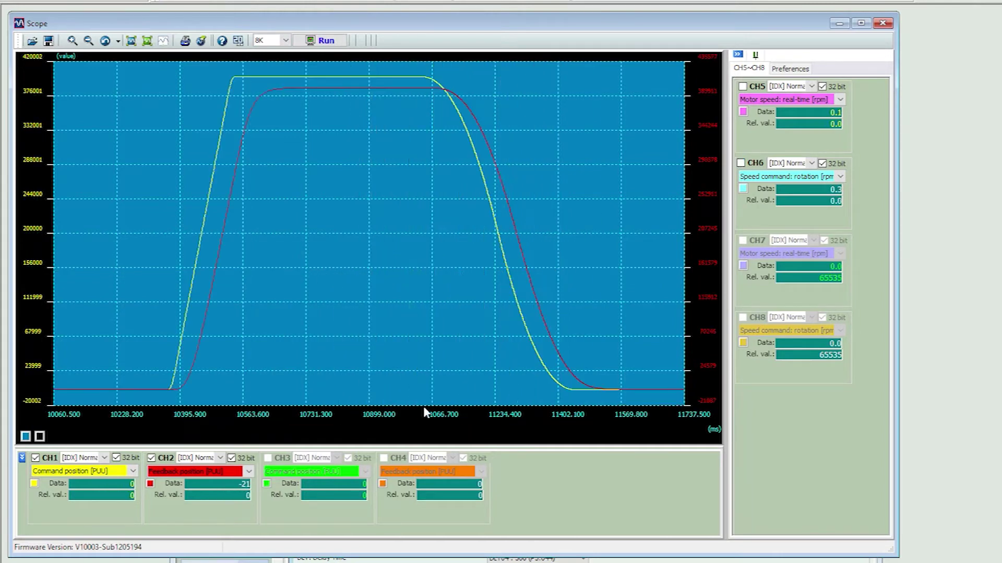
left_click(131, 40)
left_click_drag(420, 321, 472, 400)
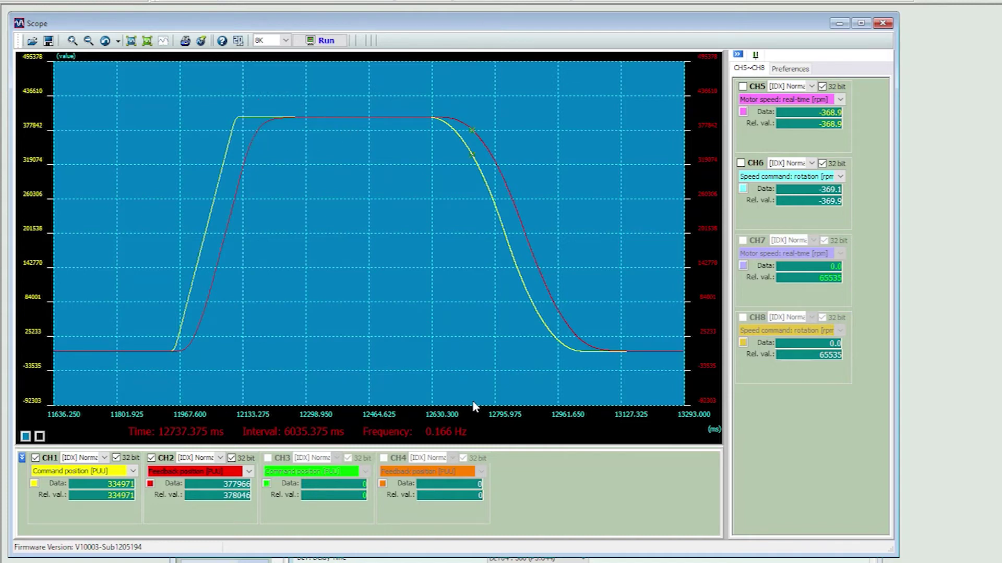
- Show the CH5 motor speed and CH6 speed command traces, then auto-scale the chart
left_click(742, 86)
left_click(740, 163)
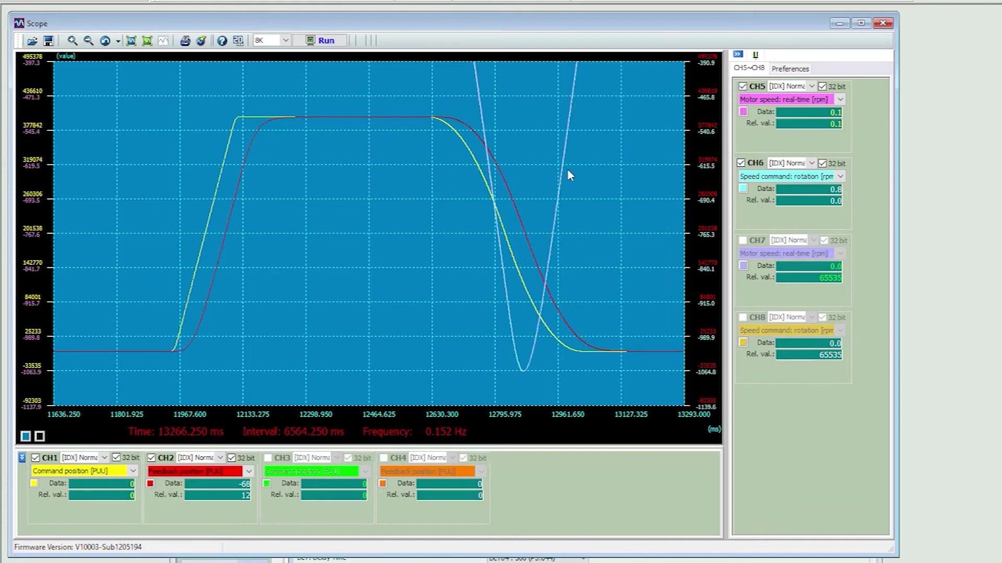
left_click(164, 41)
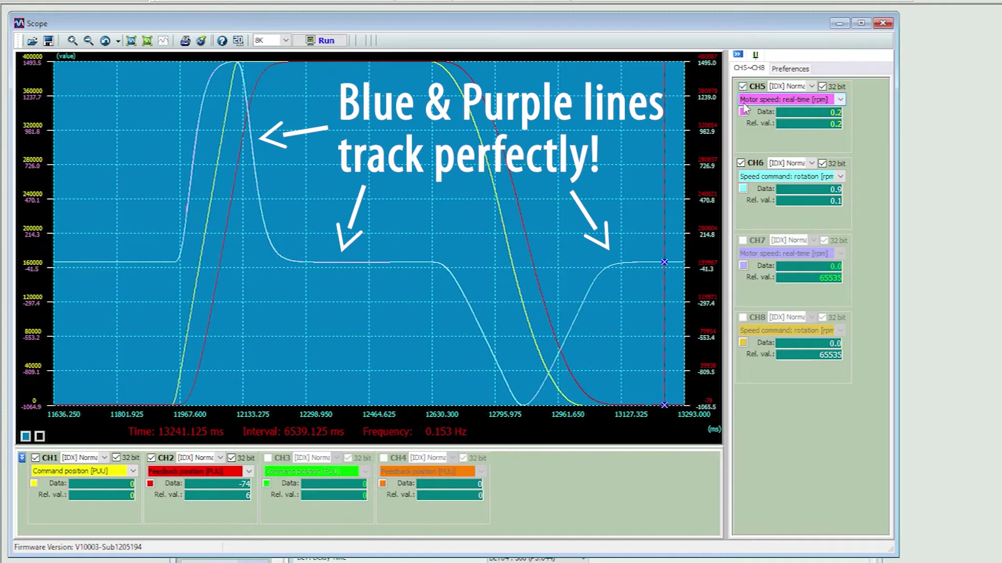
- Toggle the CH6 speed command trace off and on to compare, leaving it visible
left_click(741, 163)
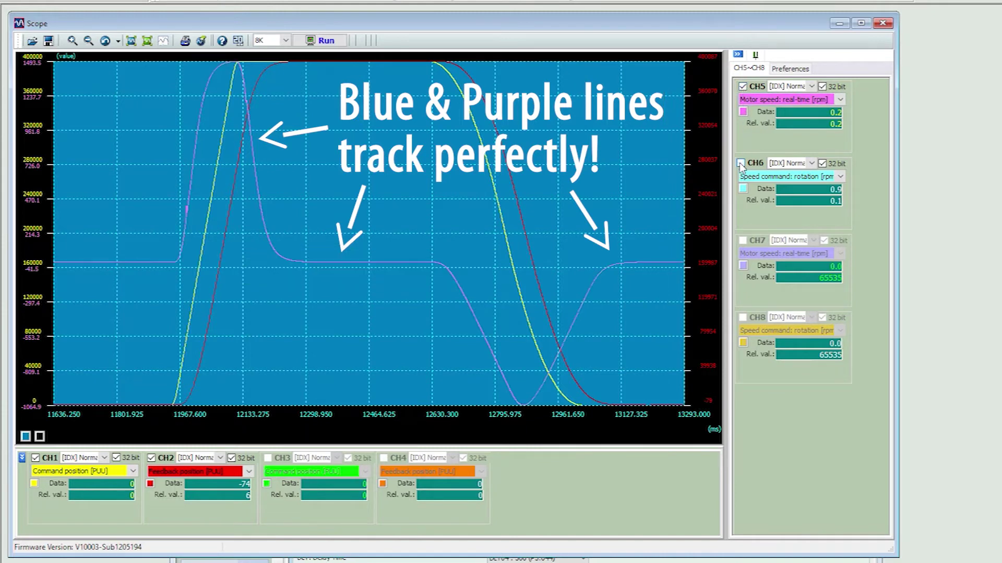
left_click(742, 164)
left_click(740, 164)
left_click(741, 164)
left_click(741, 163)
left_click(740, 164)
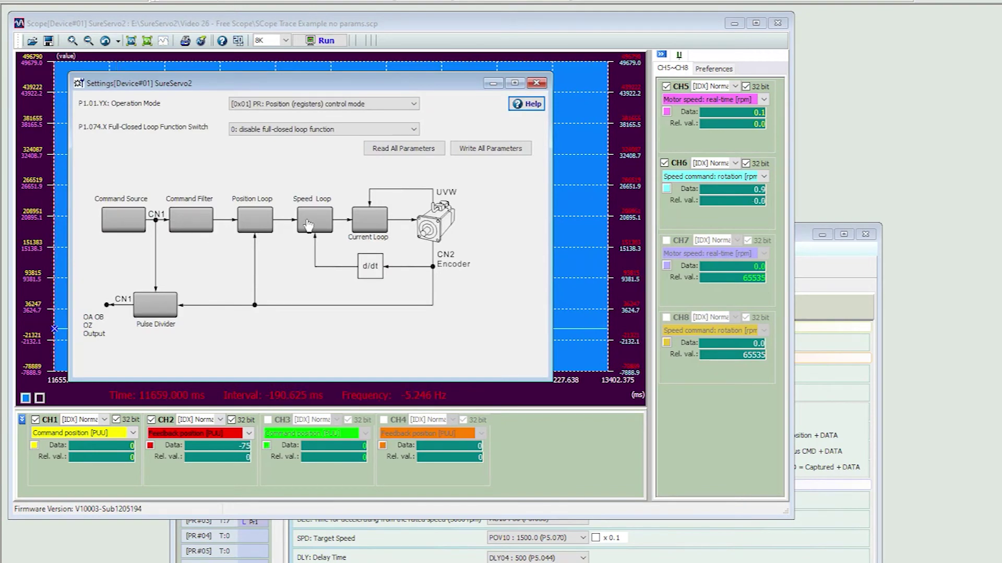
left_click(308, 225)
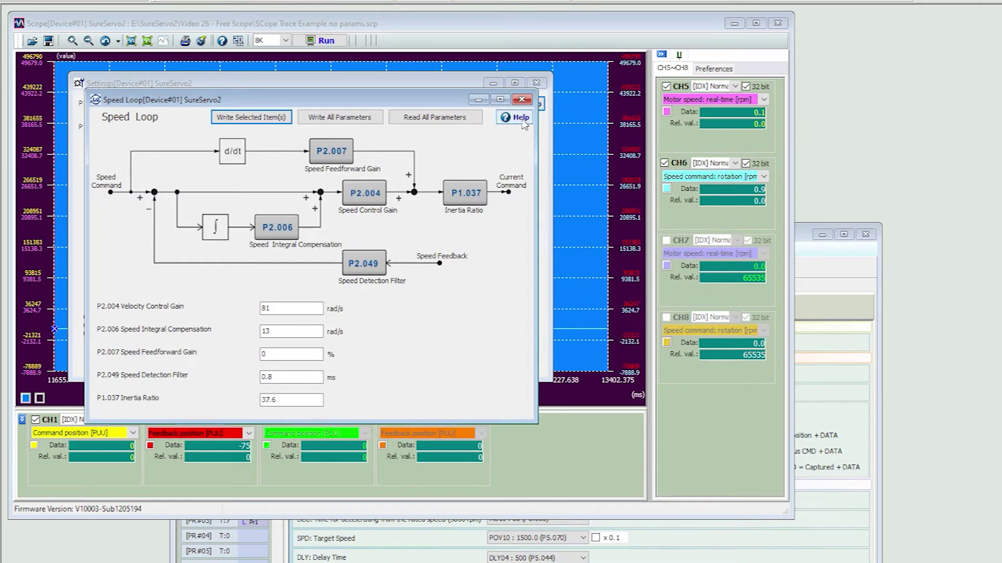
left_click(522, 100)
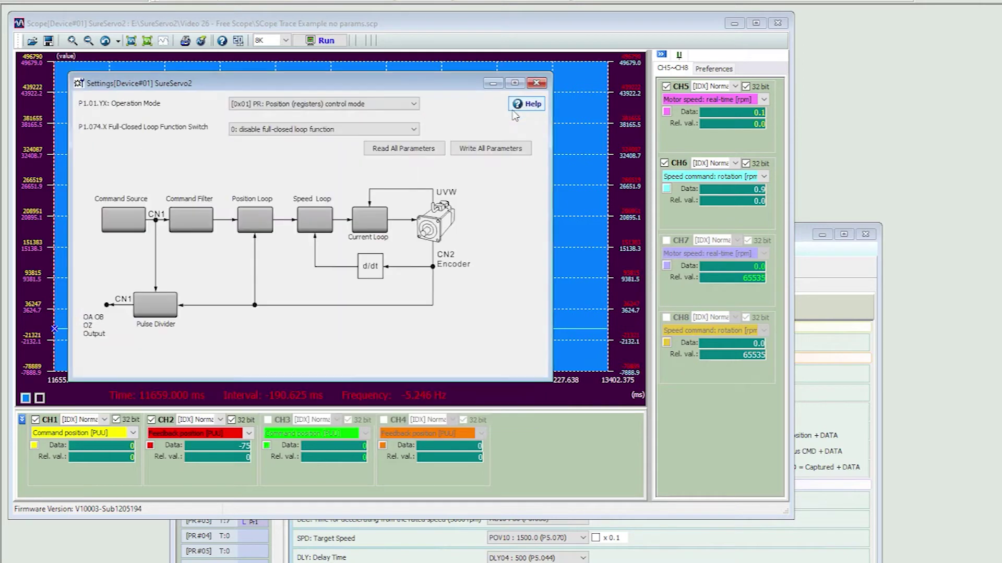
left_click(244, 224)
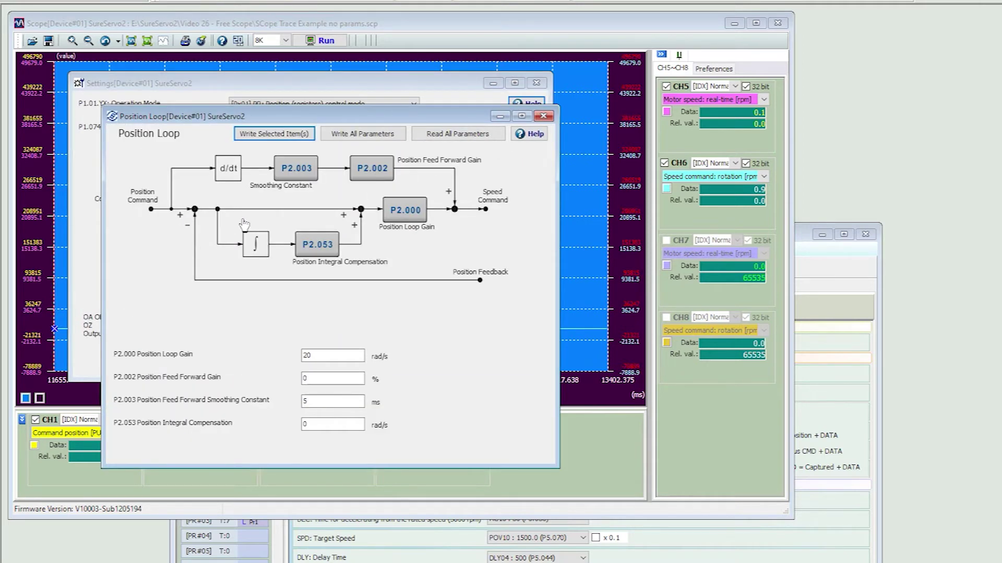
left_click(543, 115)
left_click(536, 83)
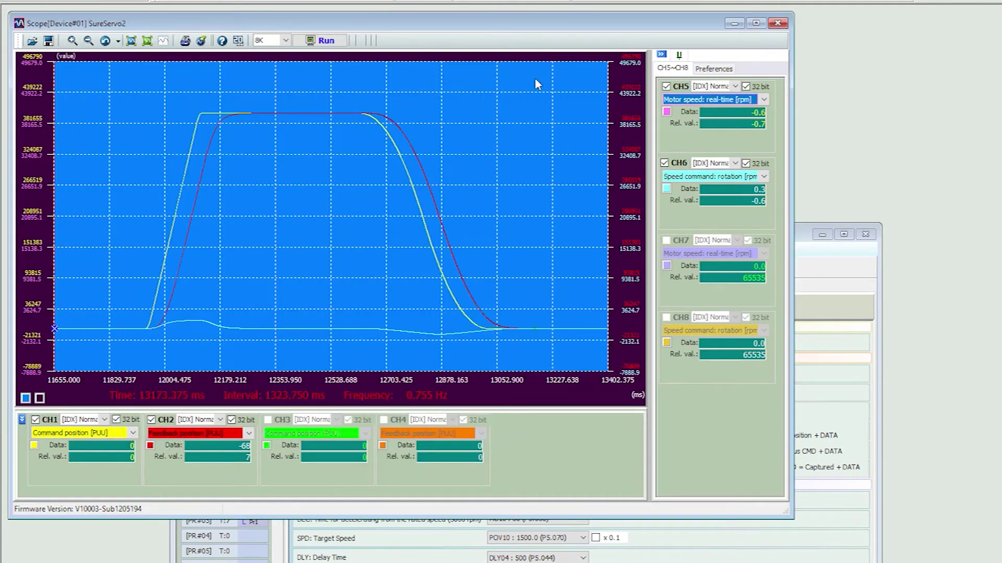
left_click(594, 177)
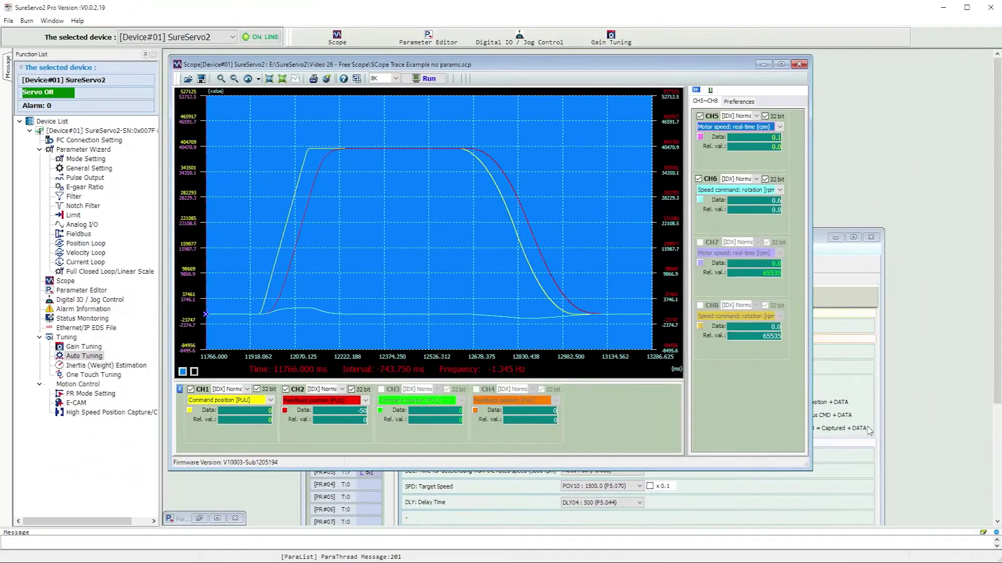
left_click(271, 401)
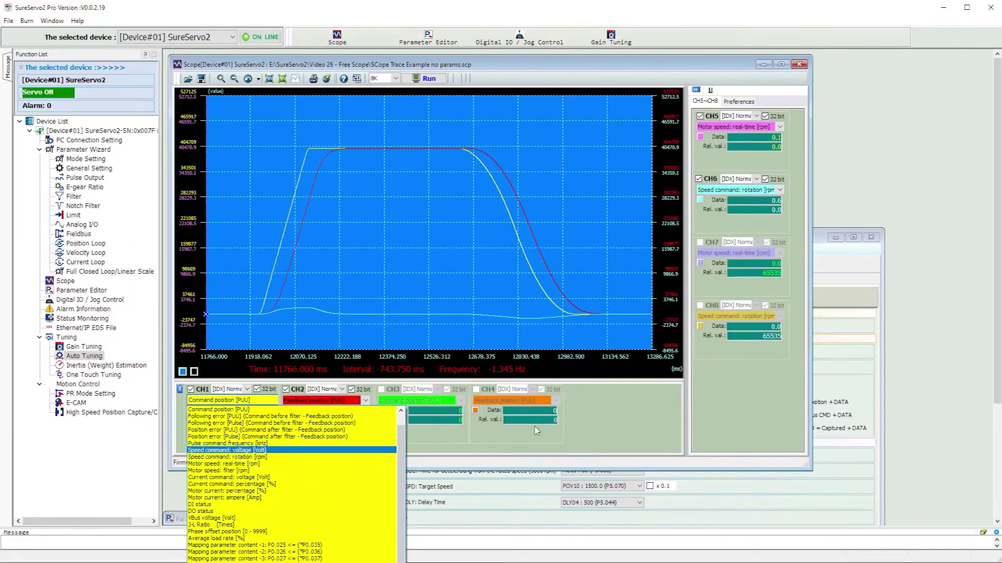
left_click(651, 399)
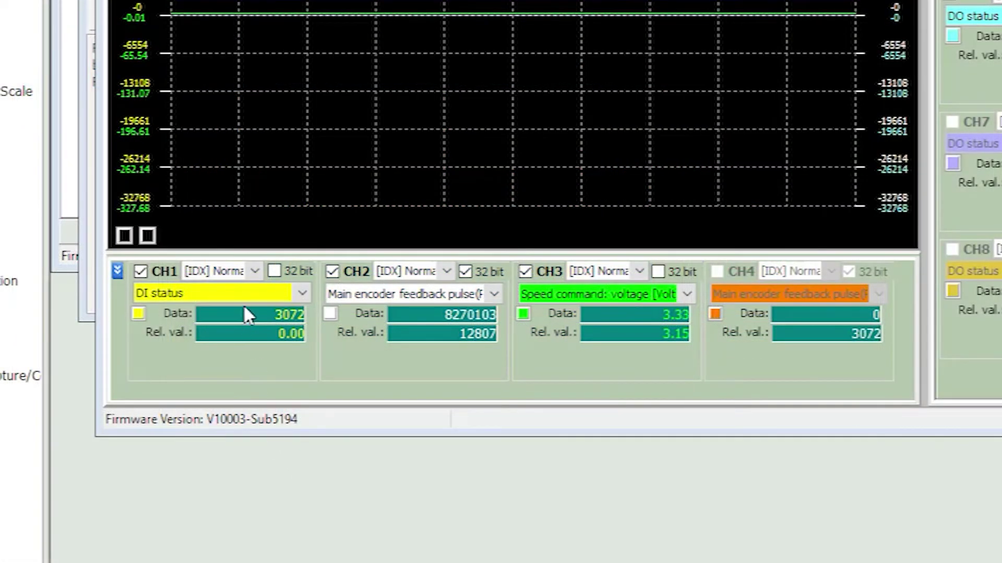
double_click(244, 308)
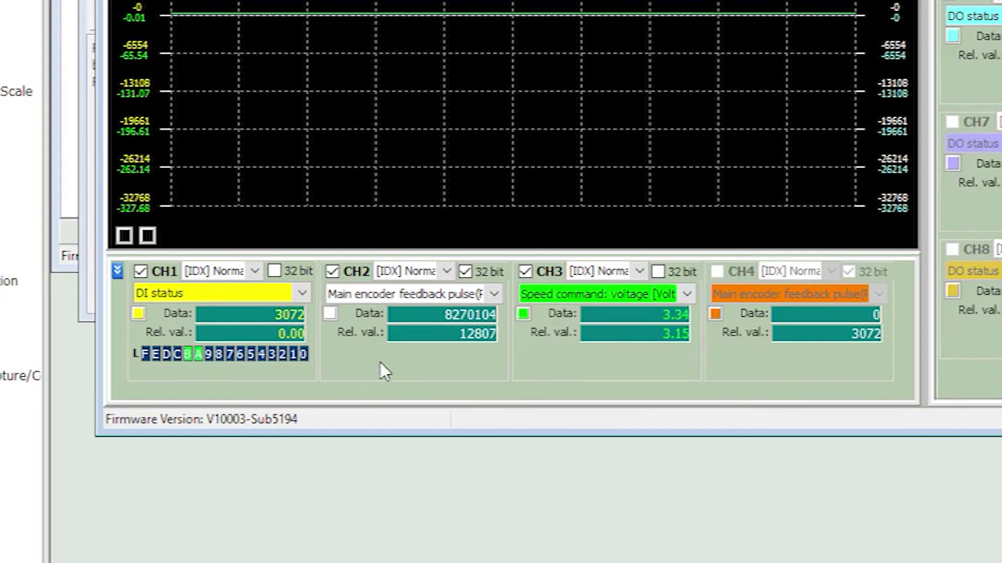
double_click(395, 315)
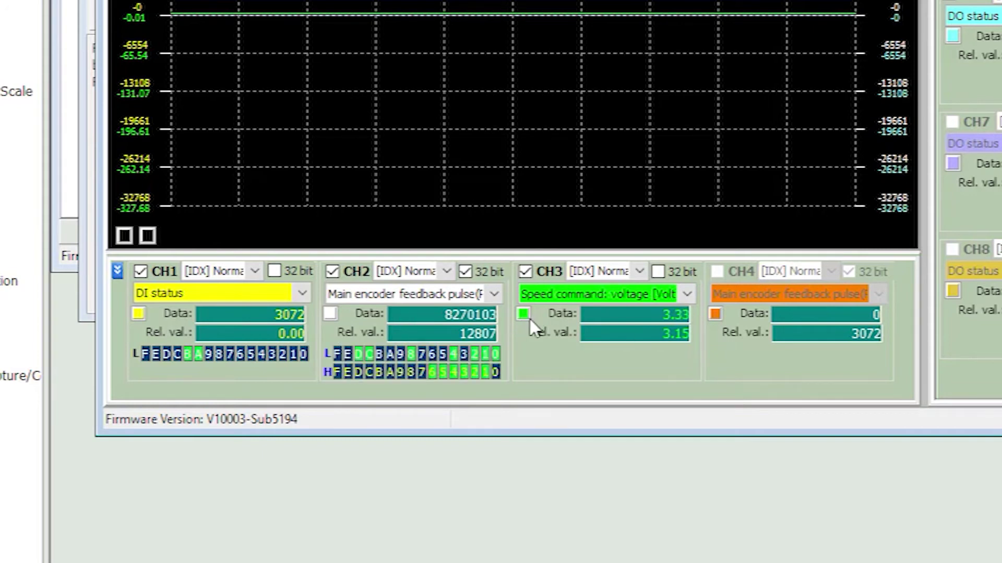
double_click(441, 312)
double_click(251, 312)
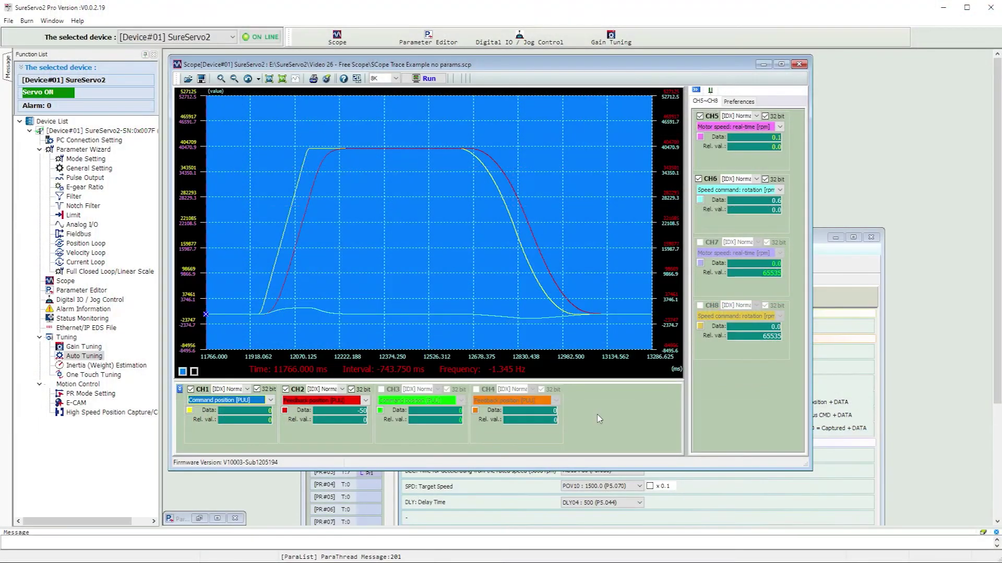
left_click(94, 61)
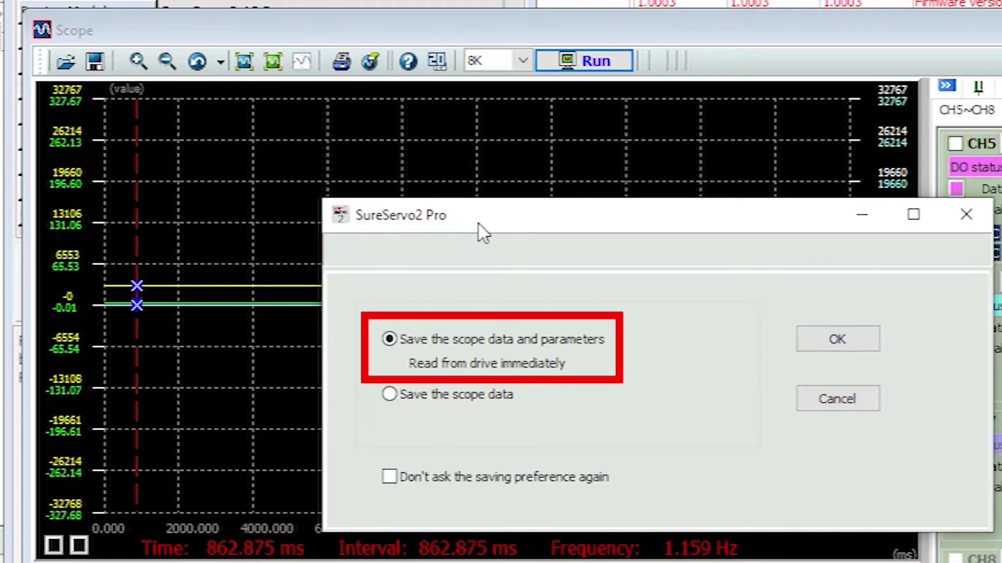
left_click(823, 404)
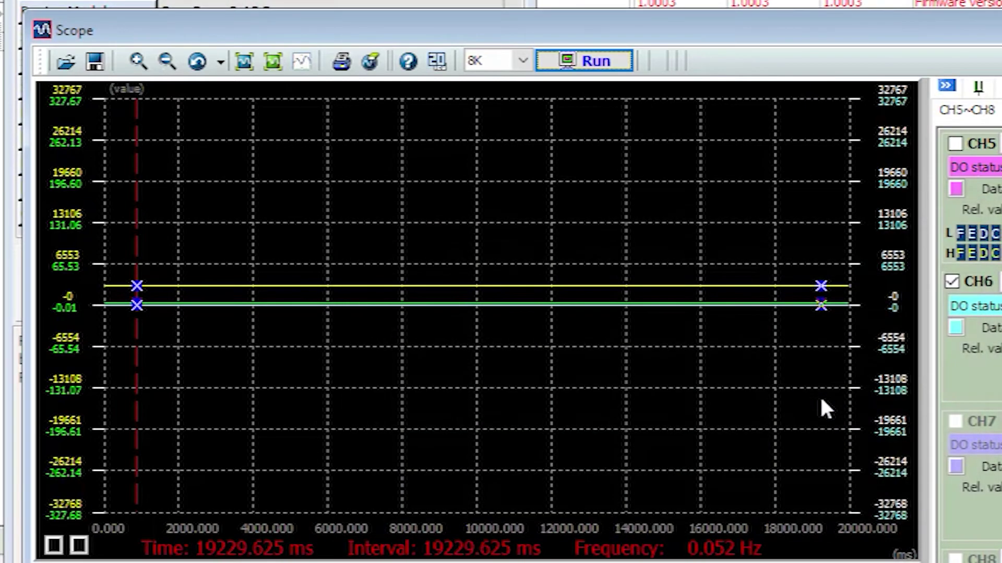
left_click(810, 400)
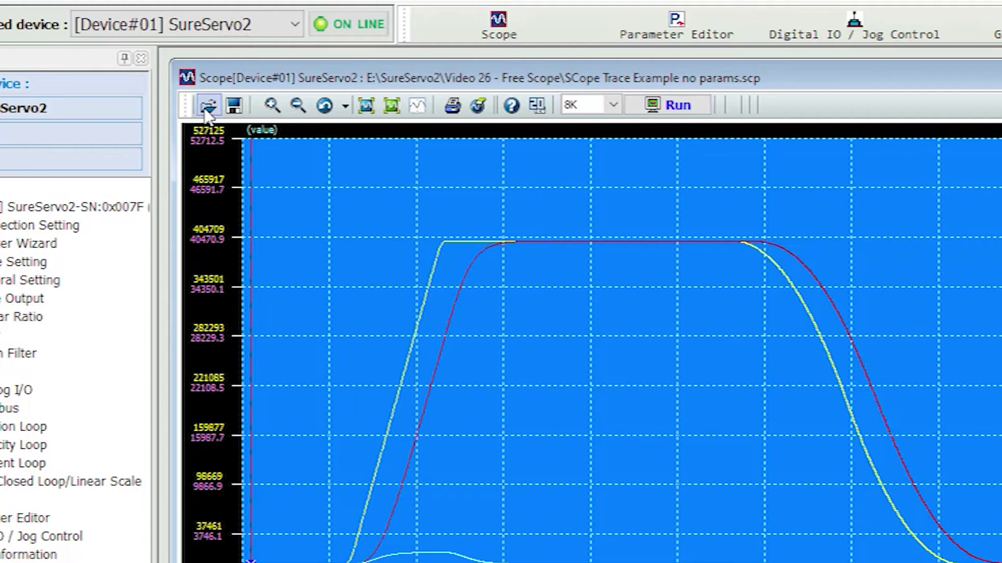
- Save the scope plot as Scope test.txt and scroll through its channel columns in Excel
right_click(614, 348)
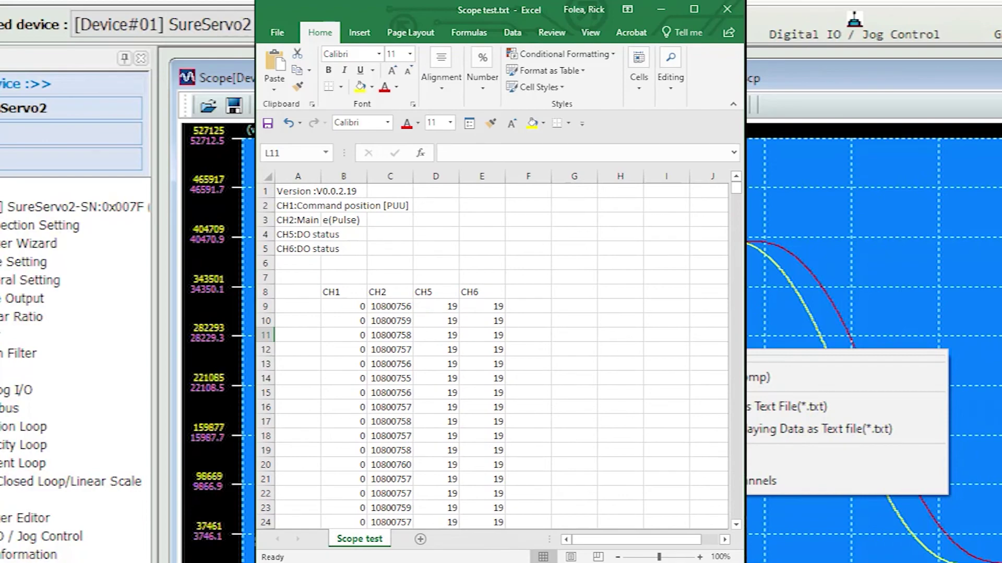
left_click_drag(736, 194, 736, 532)
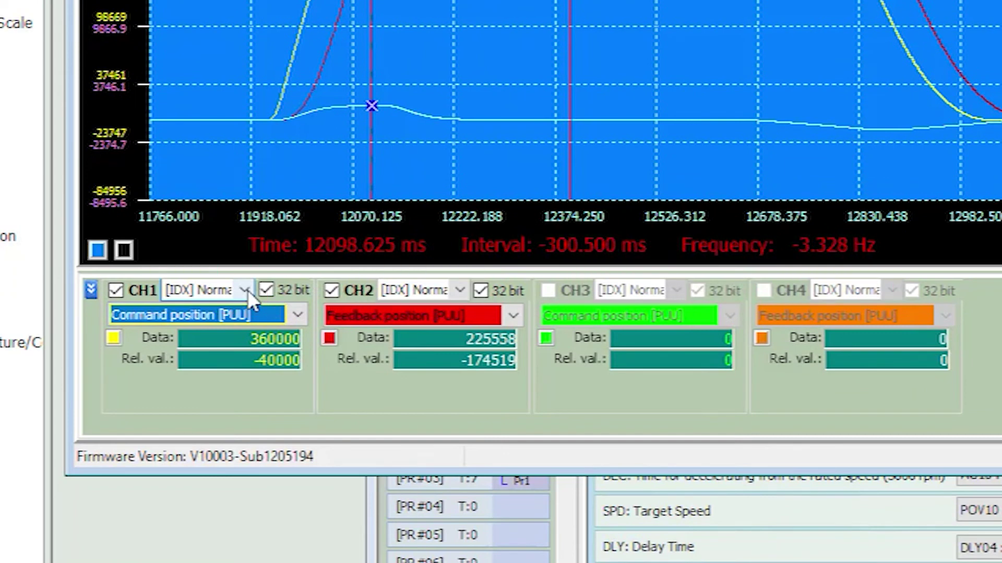
- Try CH1's memory-address and parameter modes, then return it to [IDX] Normal with Command position [PUU]
left_click(248, 289)
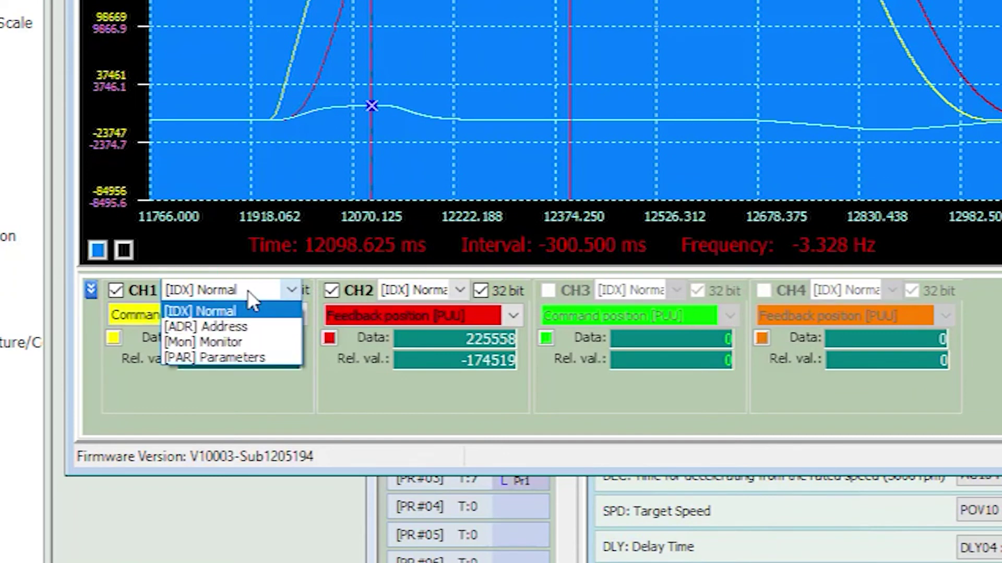
left_click(246, 327)
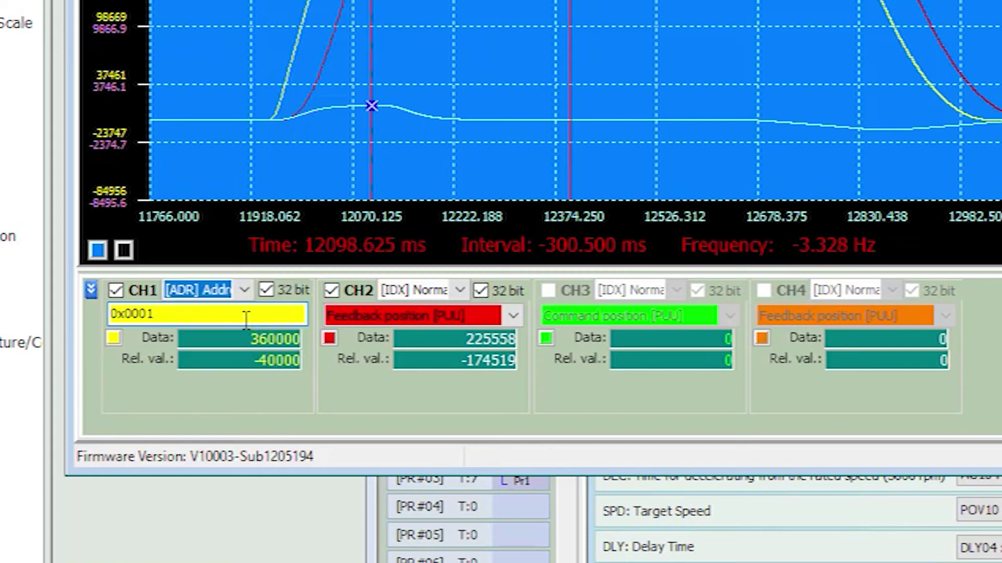
left_click(245, 291)
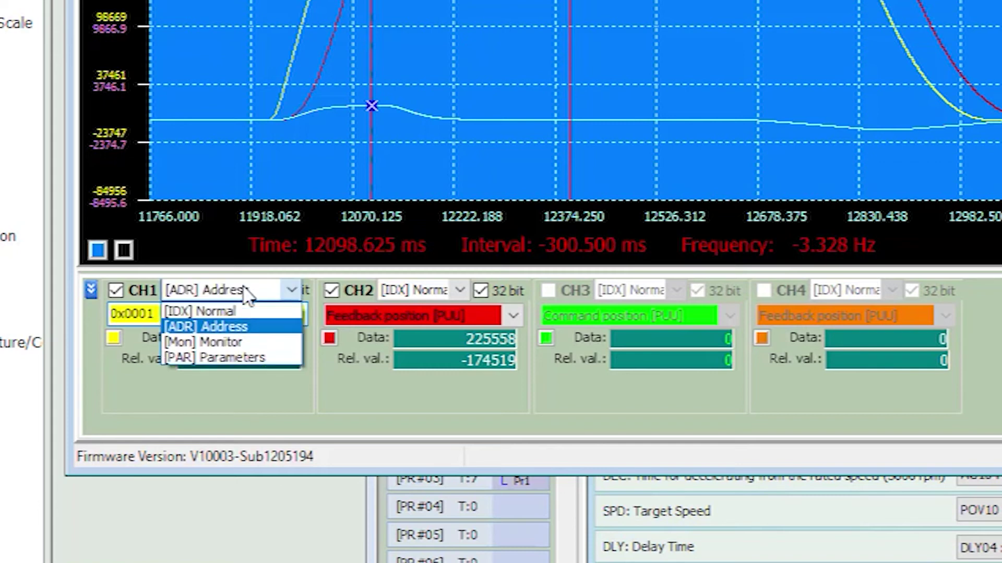
left_click(264, 357)
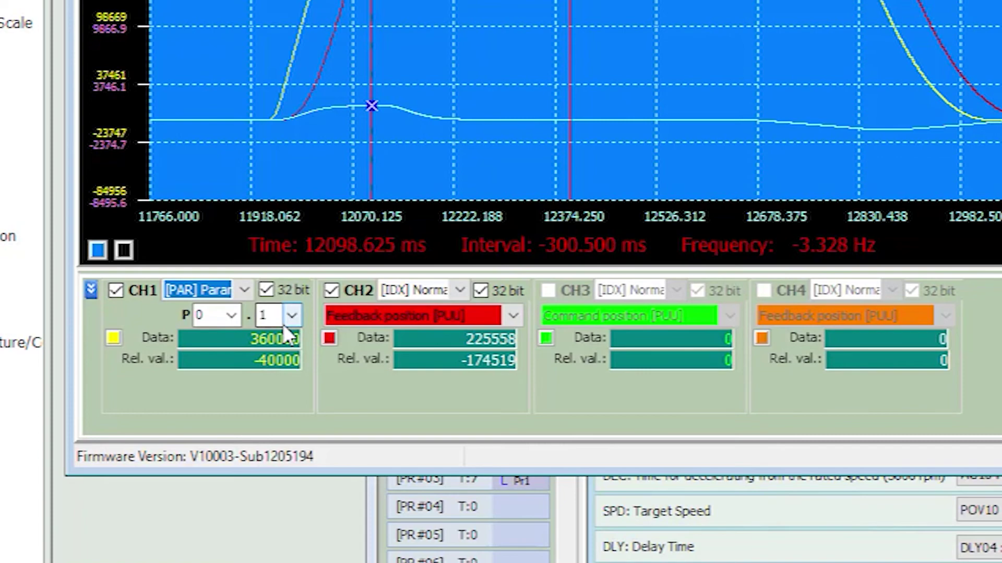
left_click(243, 290)
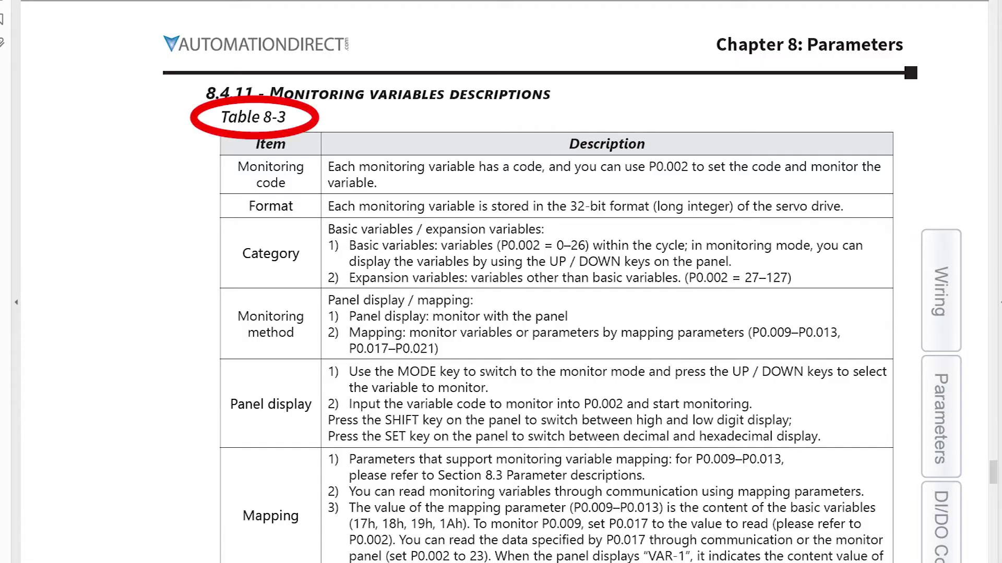
scroll(501, 282, "down", 10)
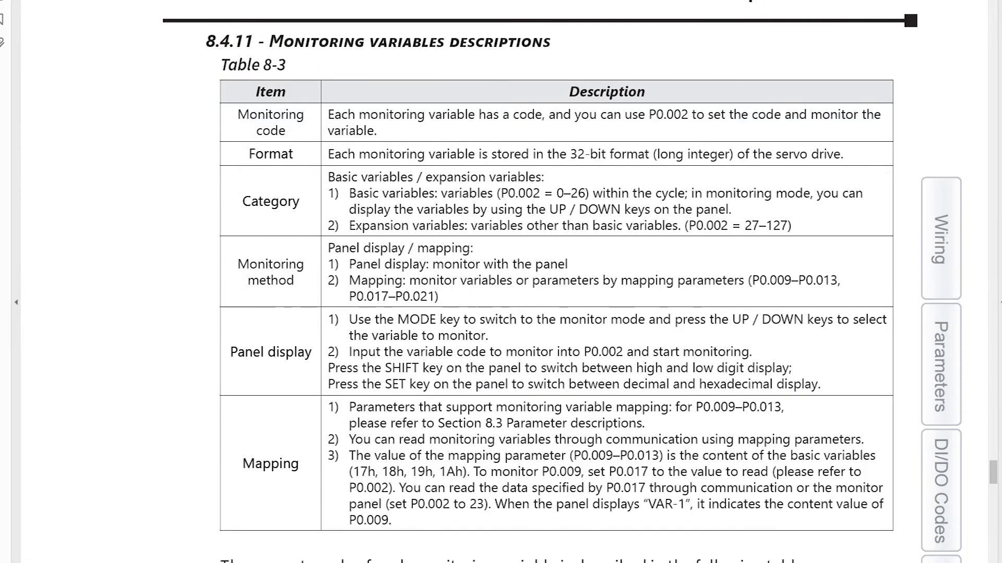
scroll(501, 282, "down", 10)
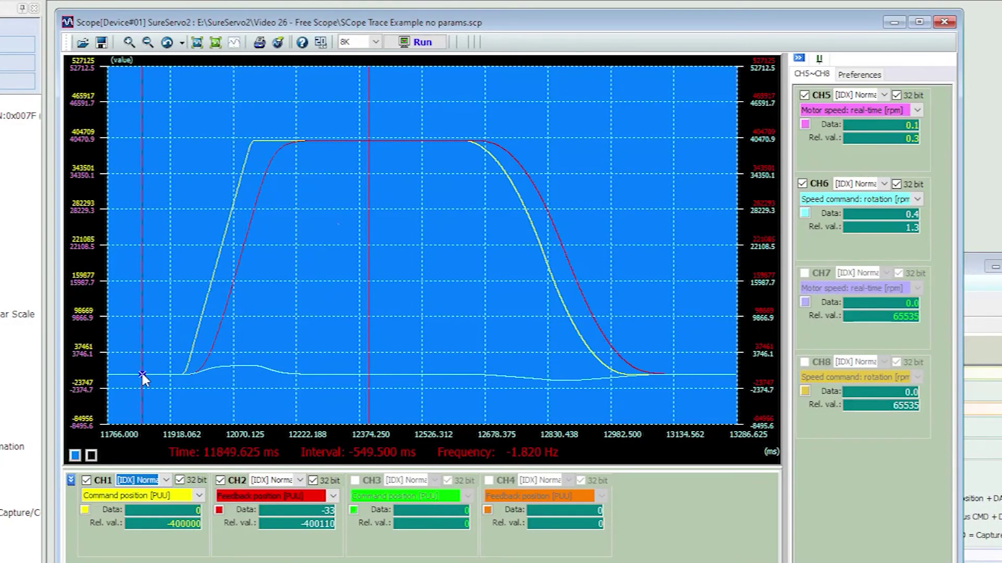
- Drag the measurement cursor onto the rising edge and set the record time to 40 sec
left_click_drag(141, 371, 221, 351)
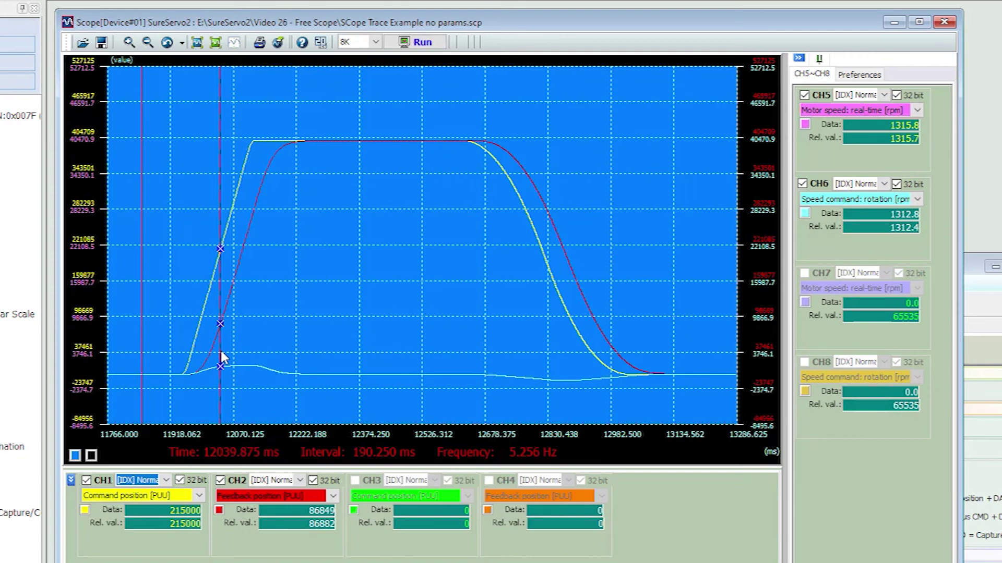
left_click_drag(222, 354, 320, 50)
left_click(319, 44)
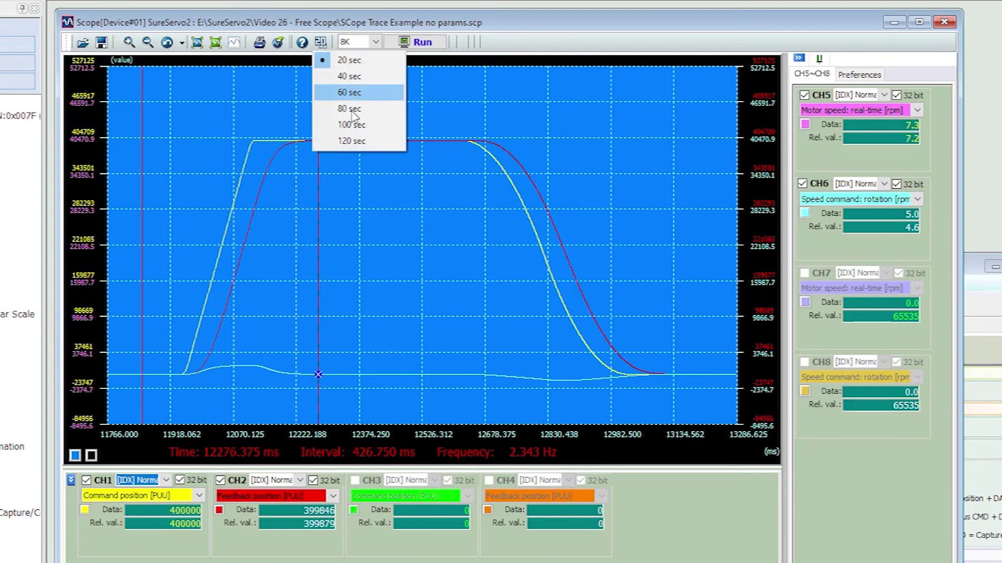
left_click(351, 78)
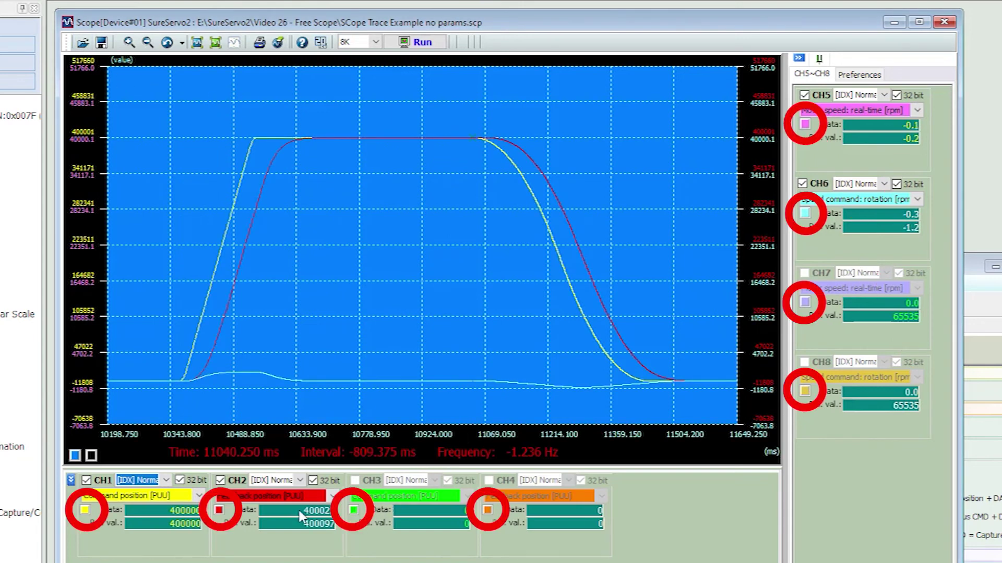
left_click(219, 510)
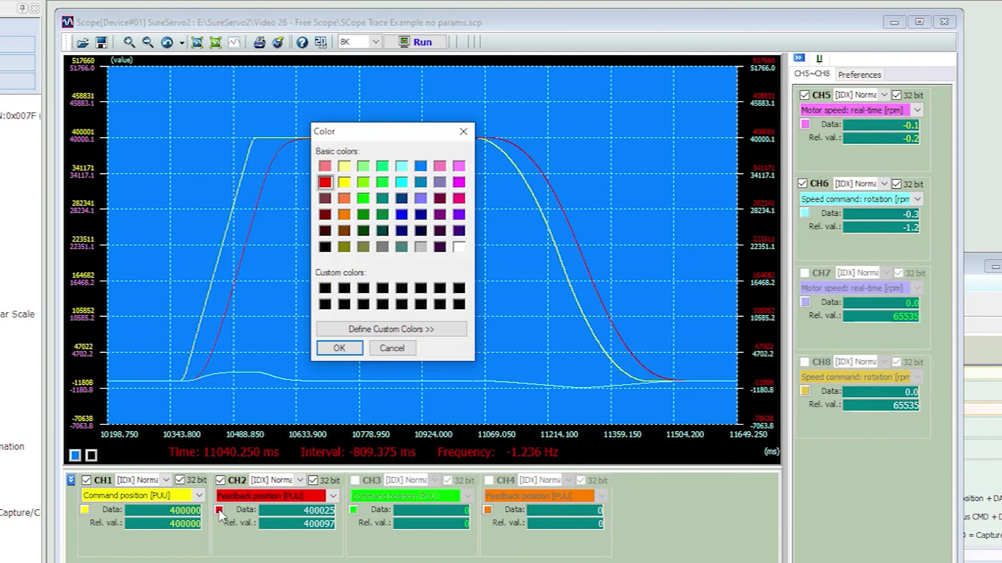
left_click(396, 348)
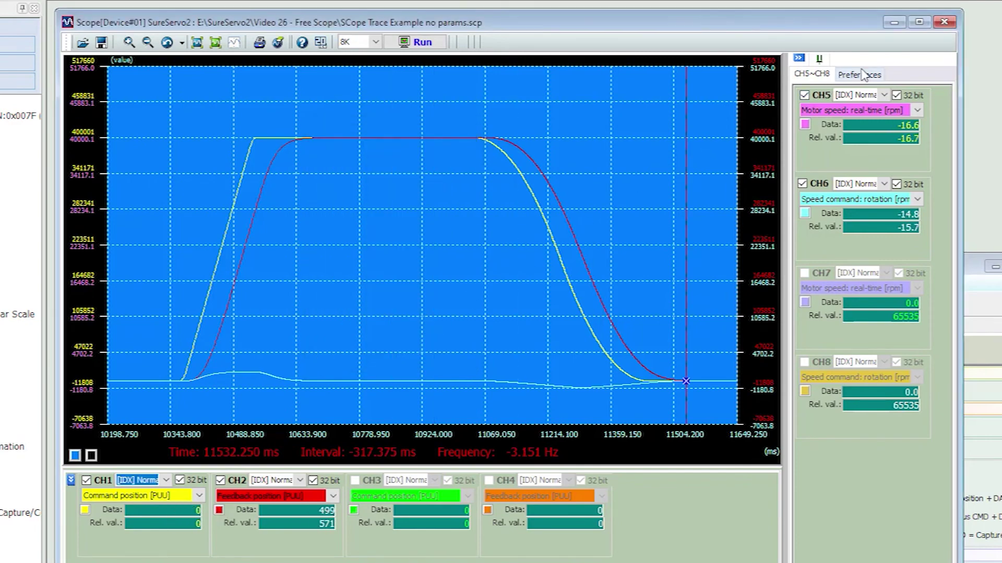
left_click(861, 75)
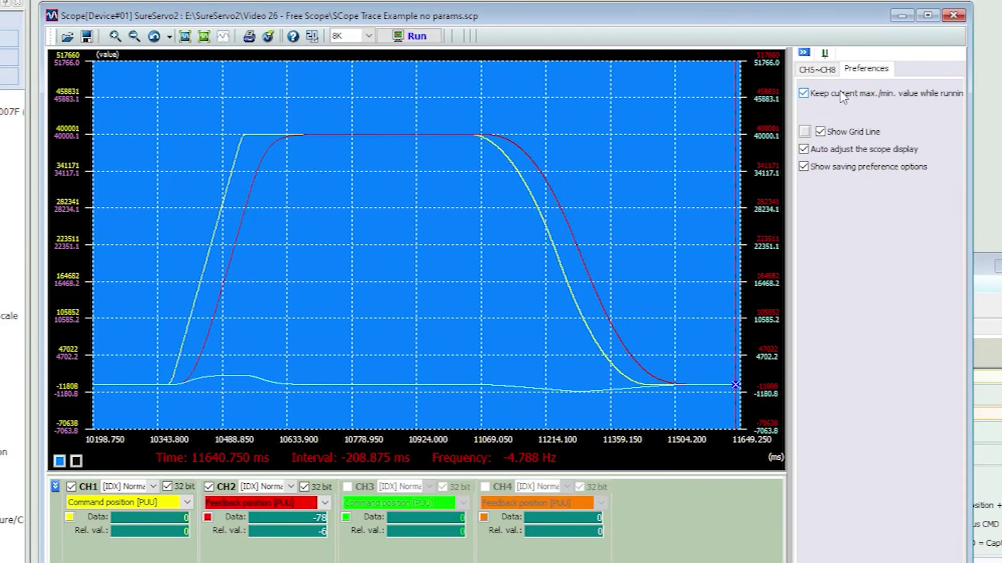
left_click(825, 53)
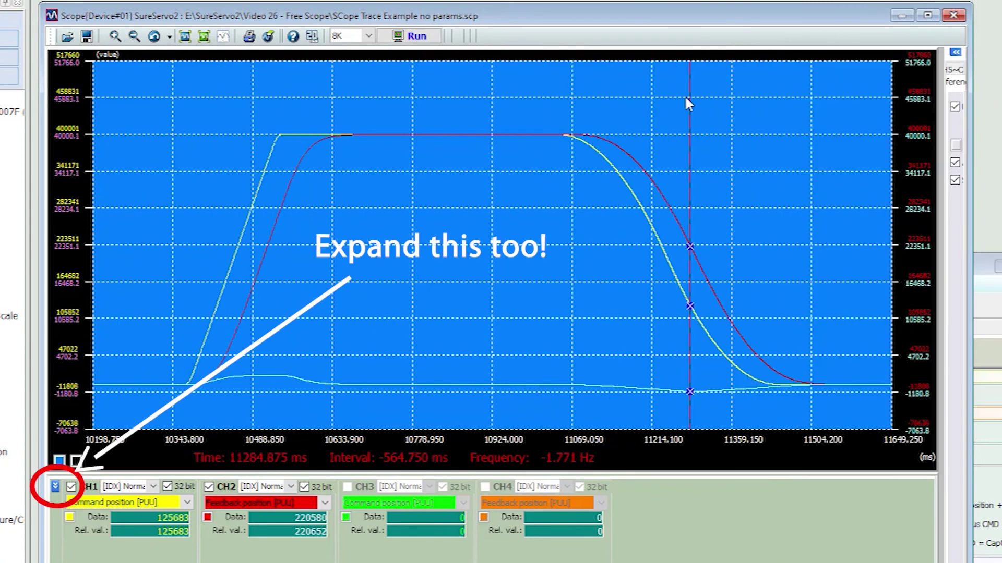
left_click(955, 53)
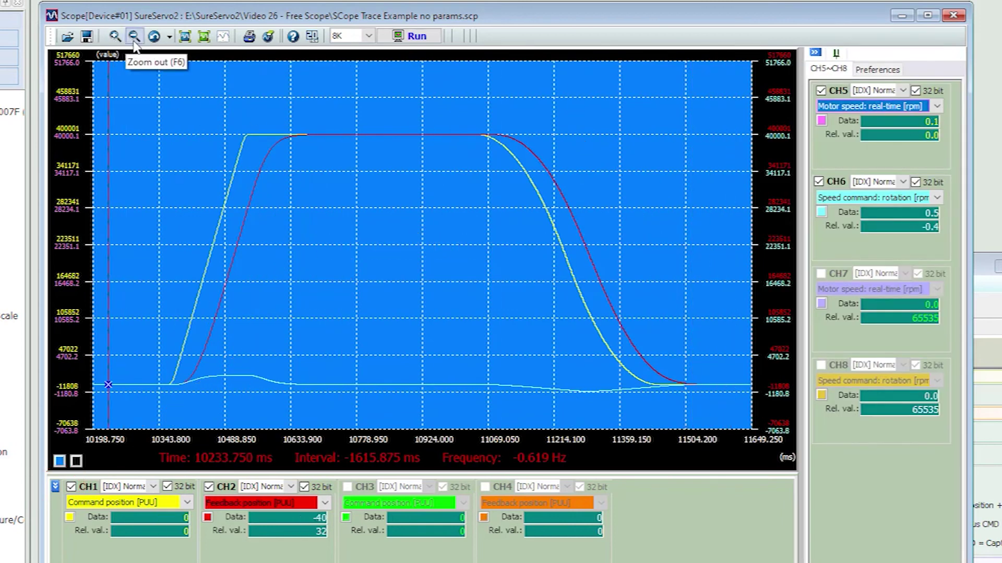
- Clear the traces and colour the scope with an orange frame and bright green plot area
left_click(269, 42)
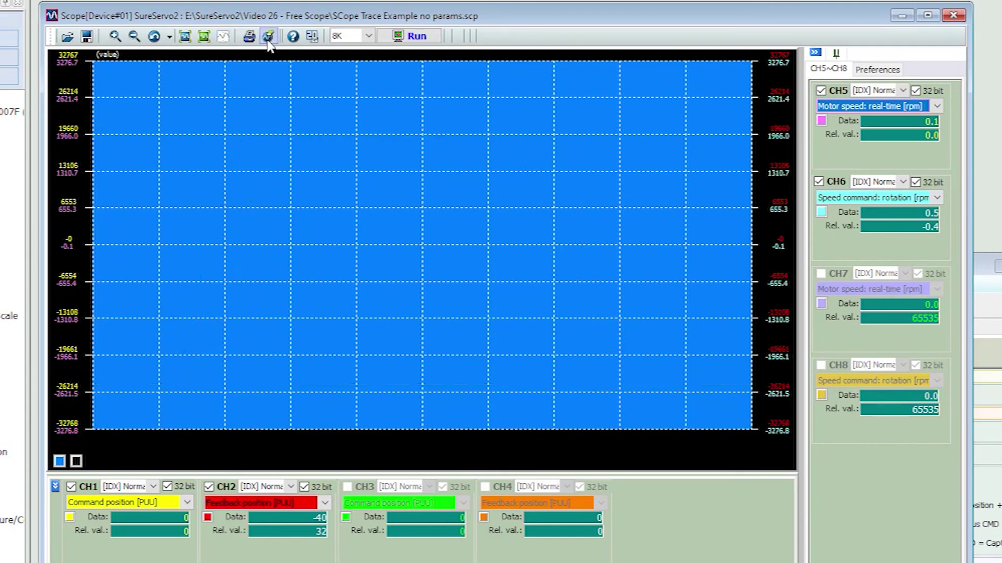
left_click(76, 462)
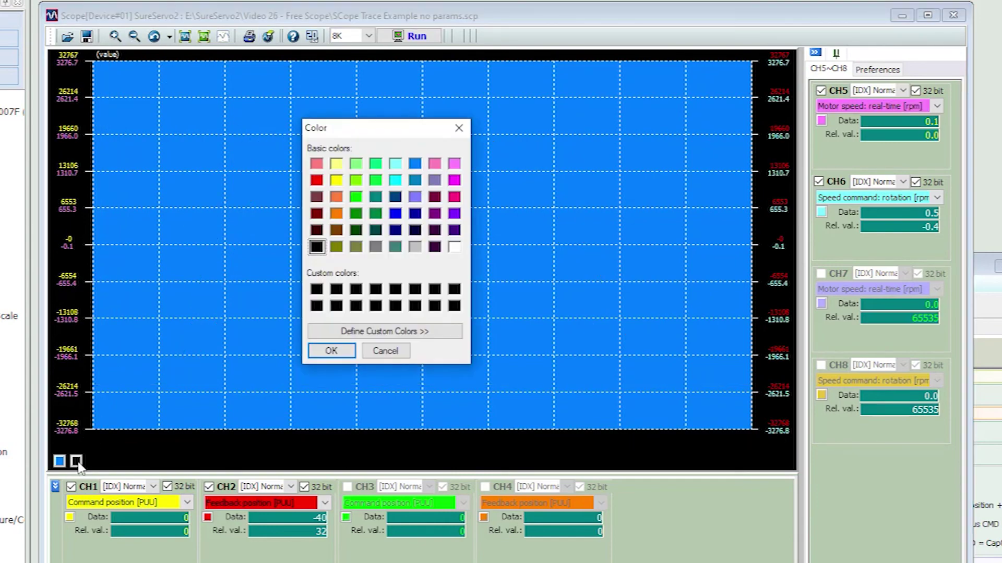
left_click(337, 198)
left_click(330, 348)
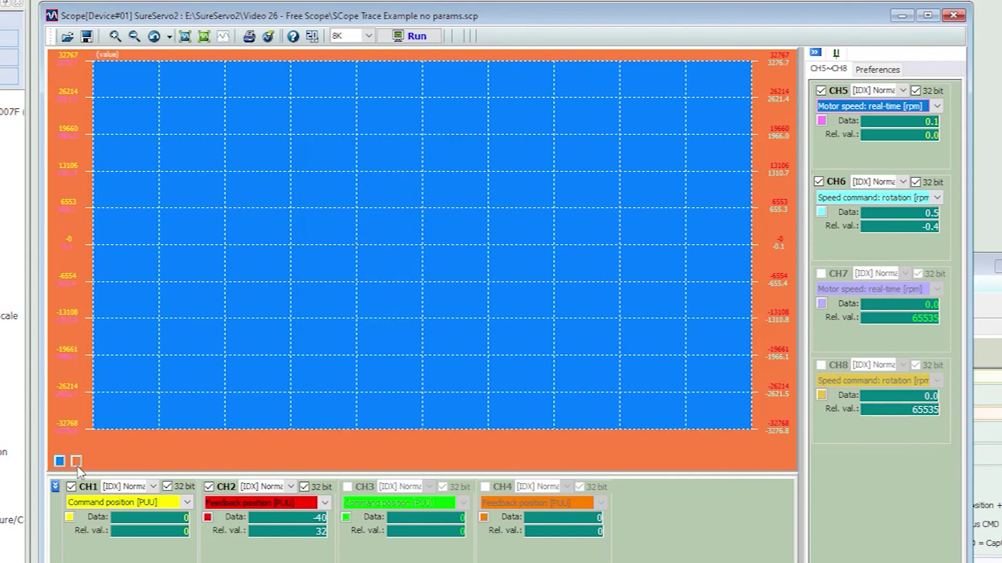
left_click(60, 461)
left_click(331, 350)
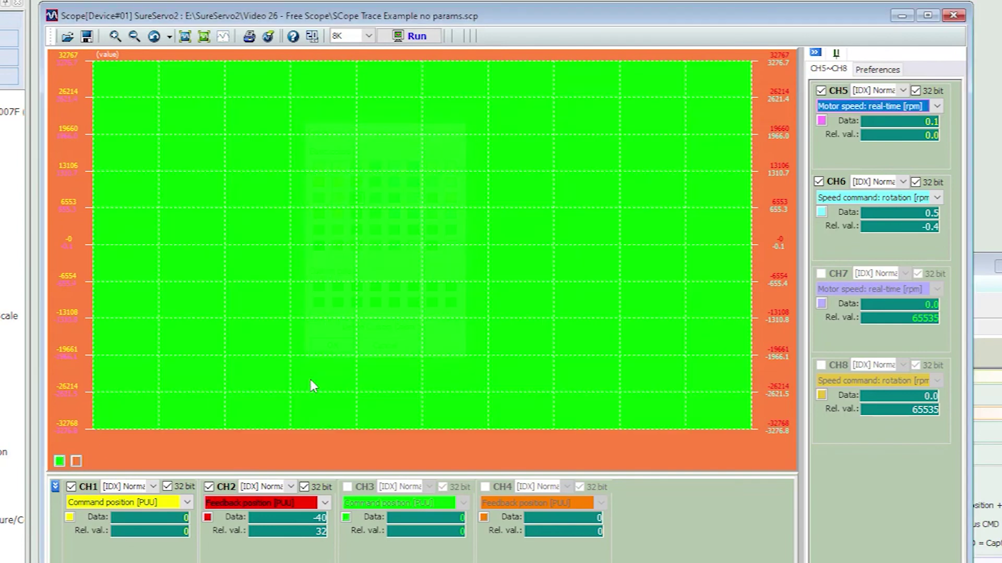
- Load SCope Trace Example no params.scp and recolour it with a dark purple frame and blue plot
left_click(67, 36)
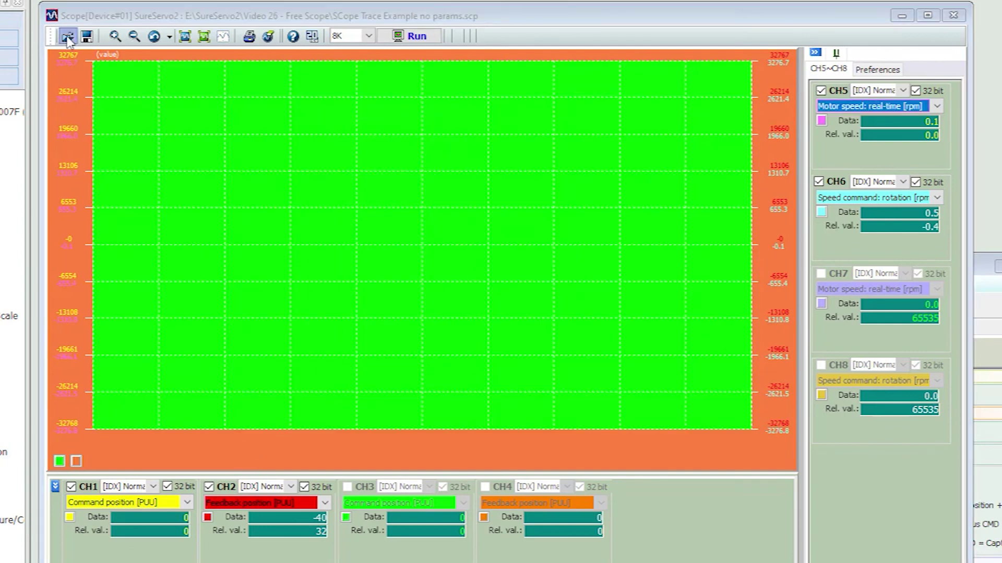
double_click(882, 477)
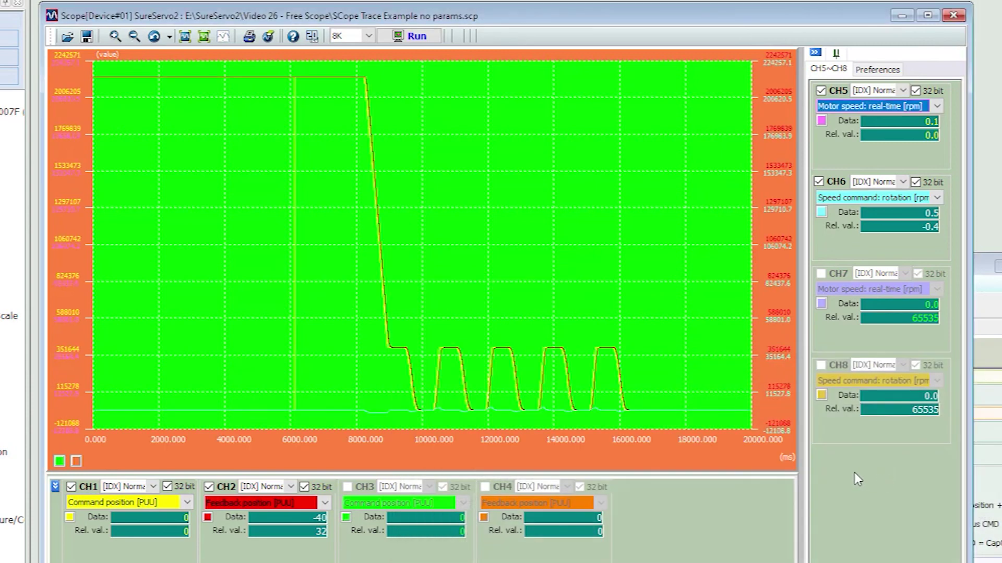
left_click(76, 461)
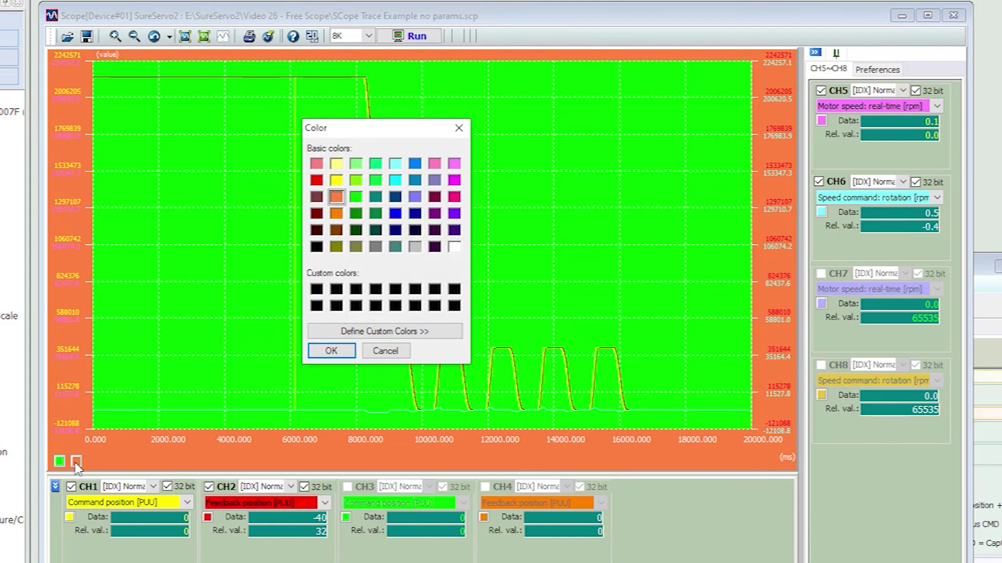
left_click(434, 247)
left_click(331, 351)
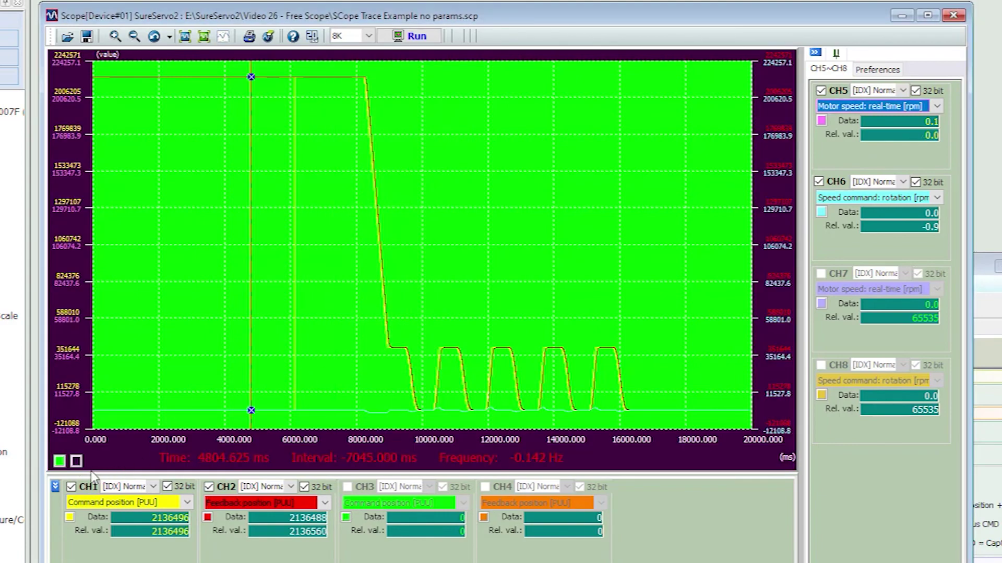
left_click(60, 461)
left_click(415, 163)
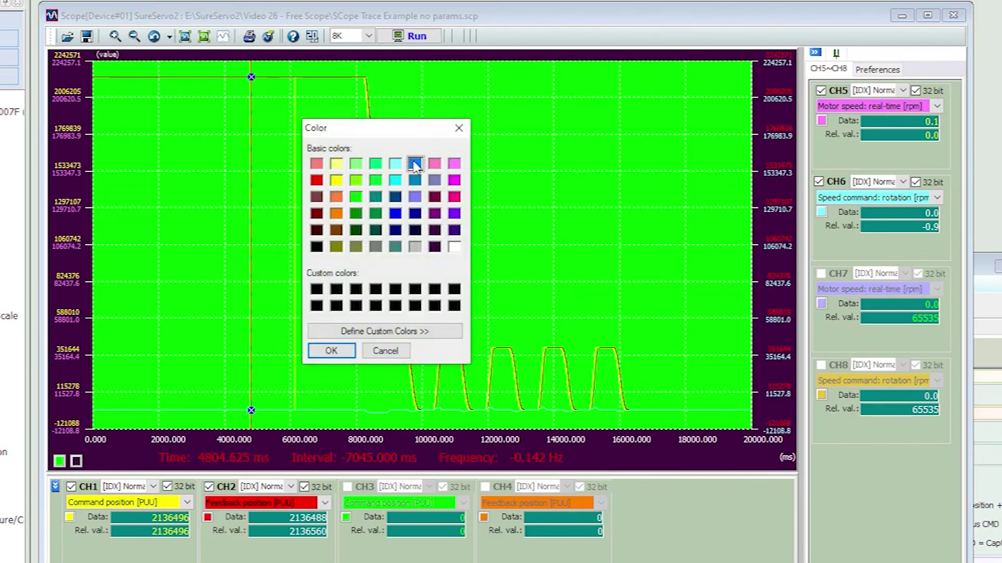
left_click(330, 351)
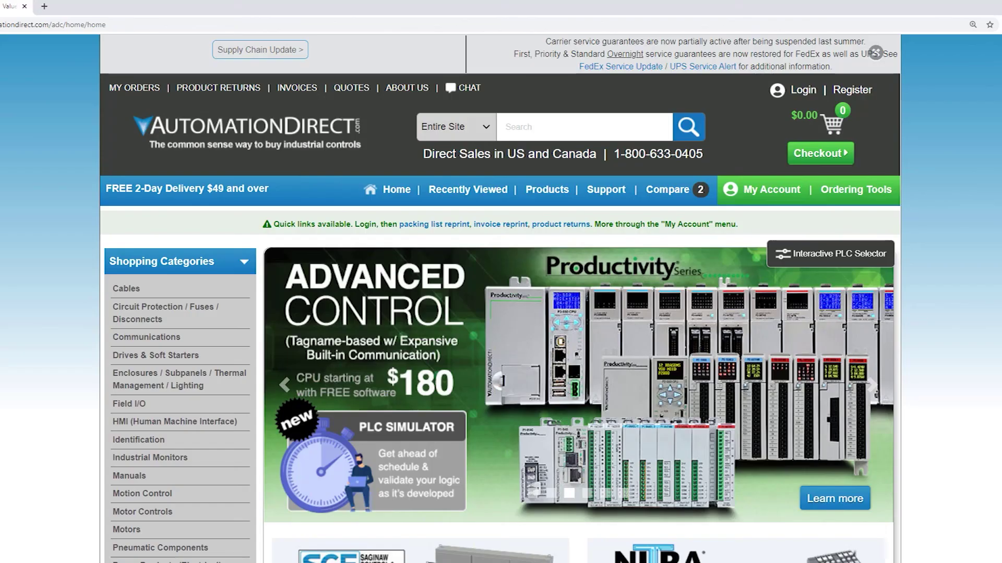
- Enter 'SureServo2 Pro' into the AutomationDirect site search box
left_click(534, 128)
type("SureSer")
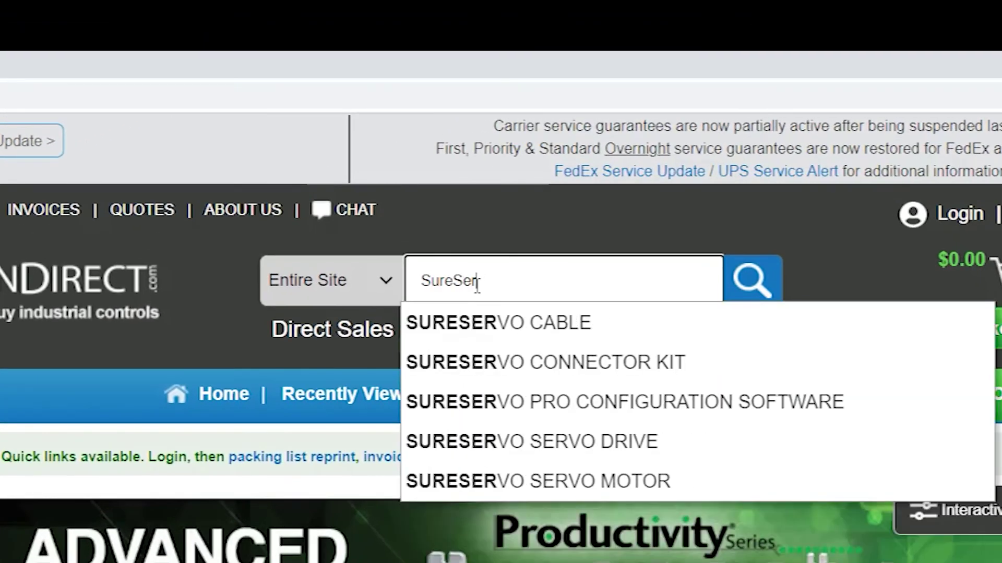
type("vo2 Pro")
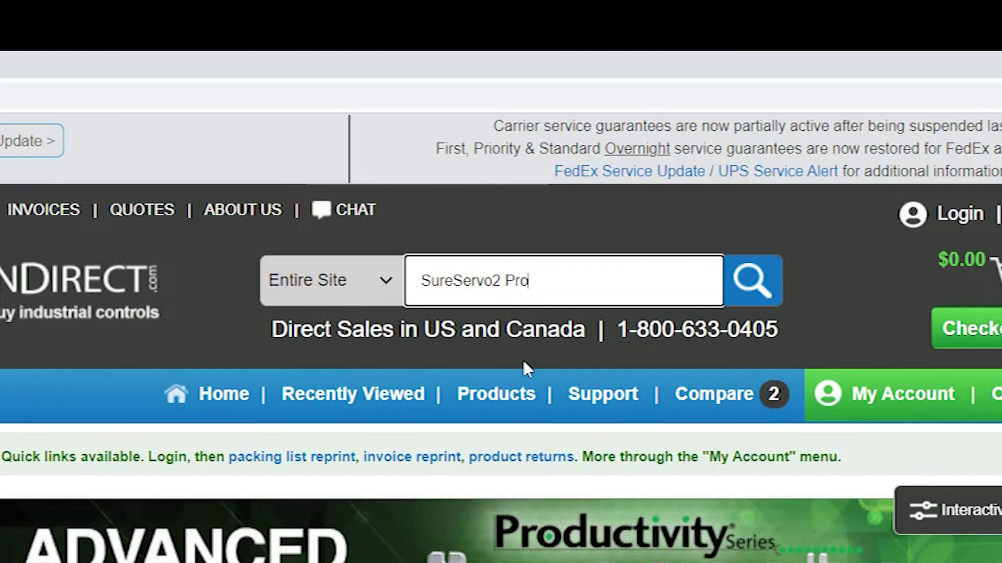